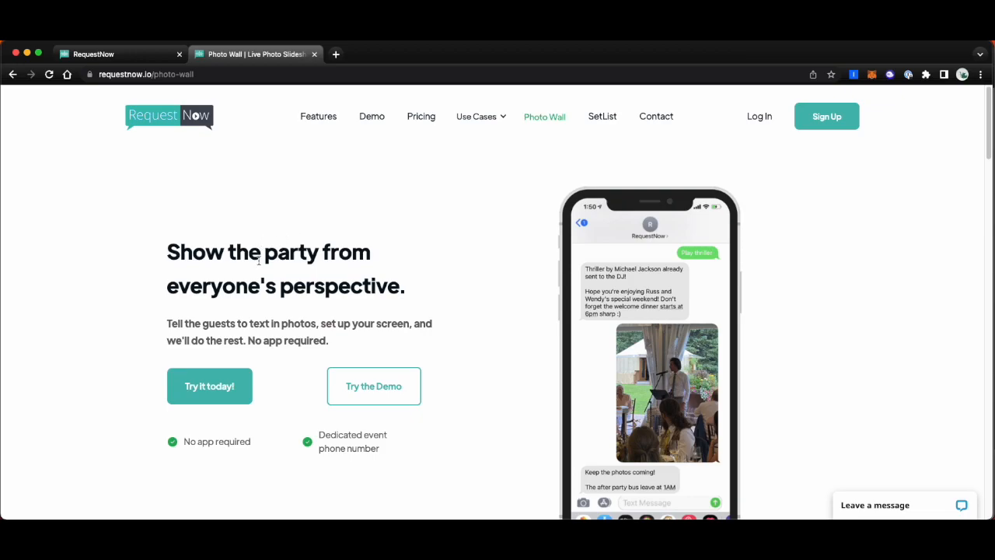
Step: Look over the Photo Wall product page and the dashboard's Photo Wall page, ending on the Events list
scroll(261, 261, "down", 8)
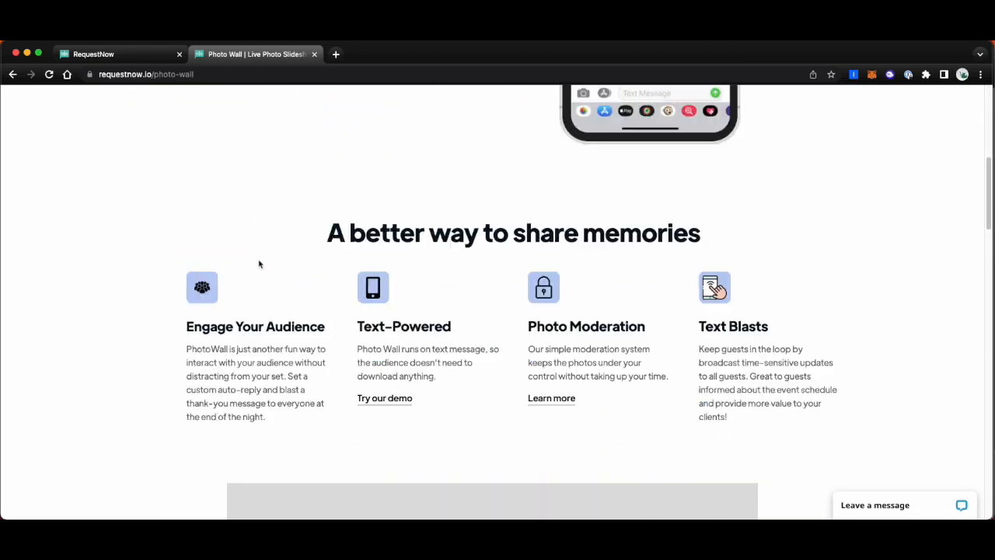
scroll(263, 260, "up", 3)
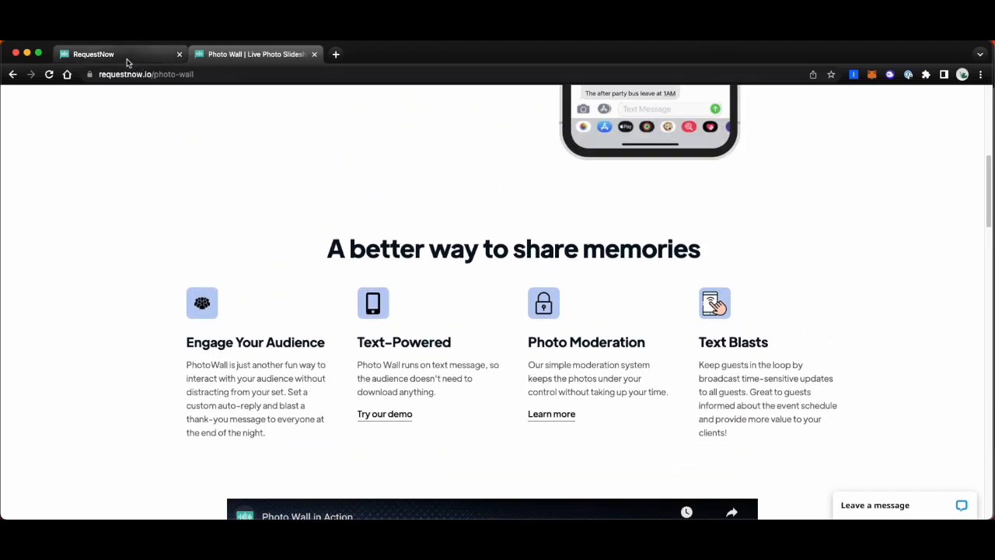
left_click(128, 61)
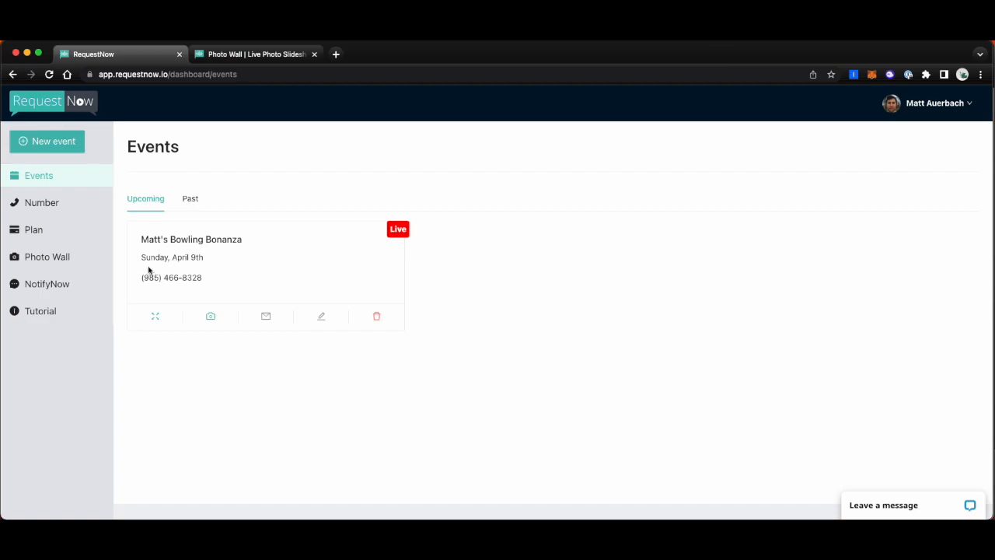
left_click(48, 260)
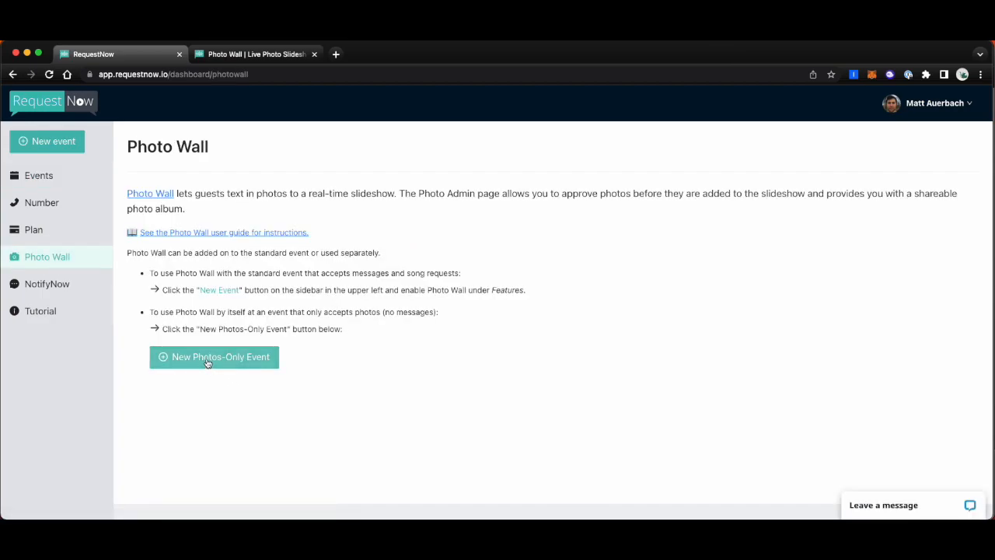
left_click(46, 178)
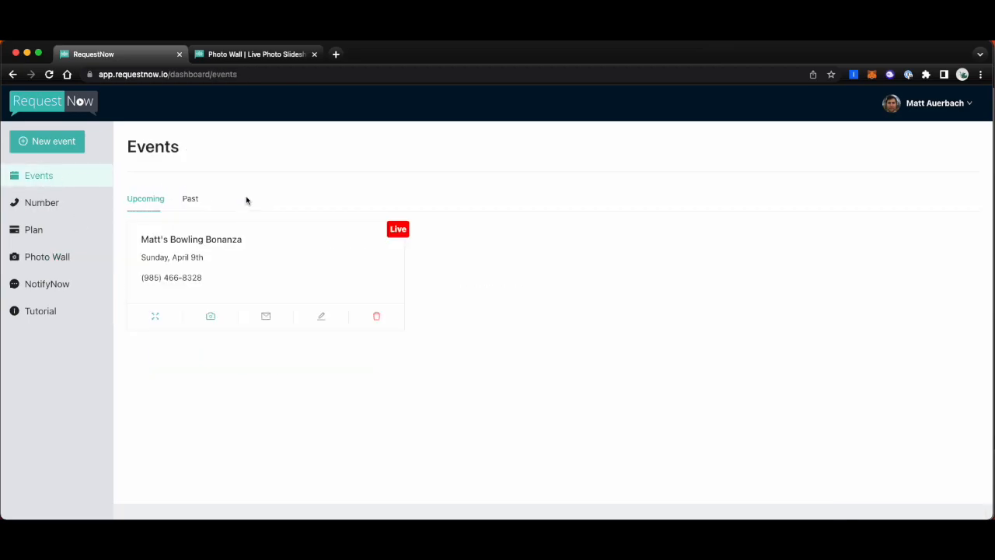
Step: Start a new event and name it "Photo Wall Demo"
left_click(68, 144)
left_click(179, 242)
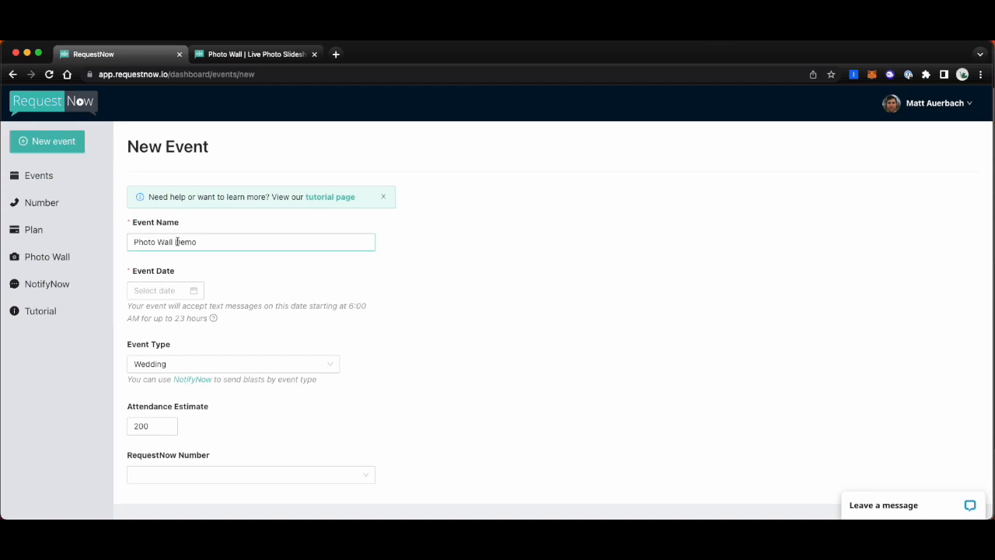
double_click(194, 239)
left_click(194, 241)
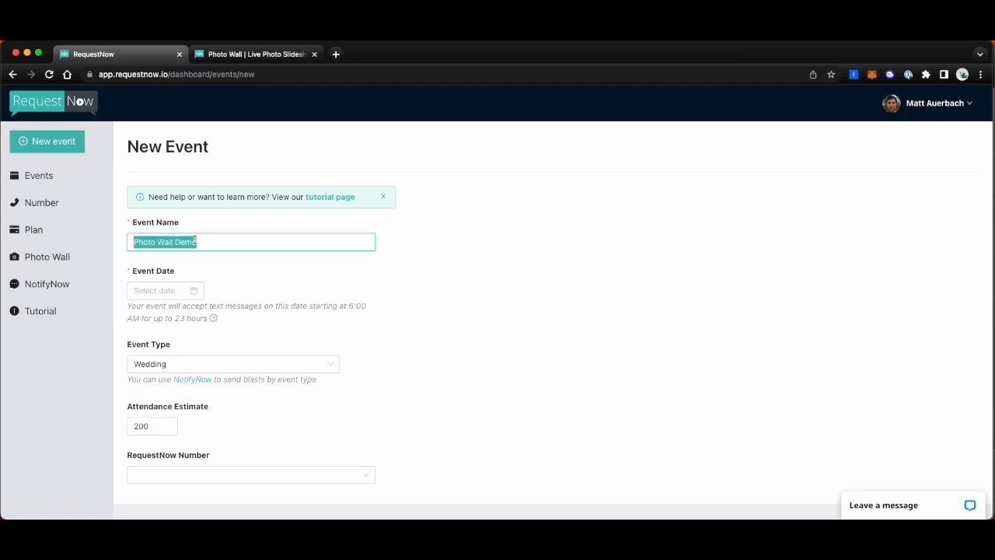
triple_click(201, 237)
type("Photo Wall")
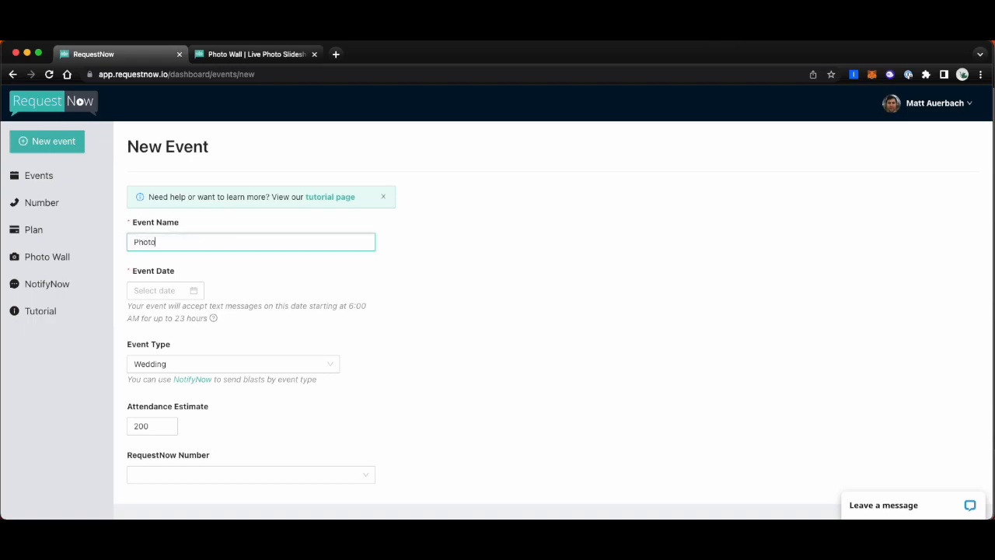
key("BackSpace")
key("BackSpace")
key("BackSpace")
type("all Demo")
Step: Set the event date to 05/07/2023, keeping Wedding as the event type and 200 as the attendance estimate
left_click(194, 297)
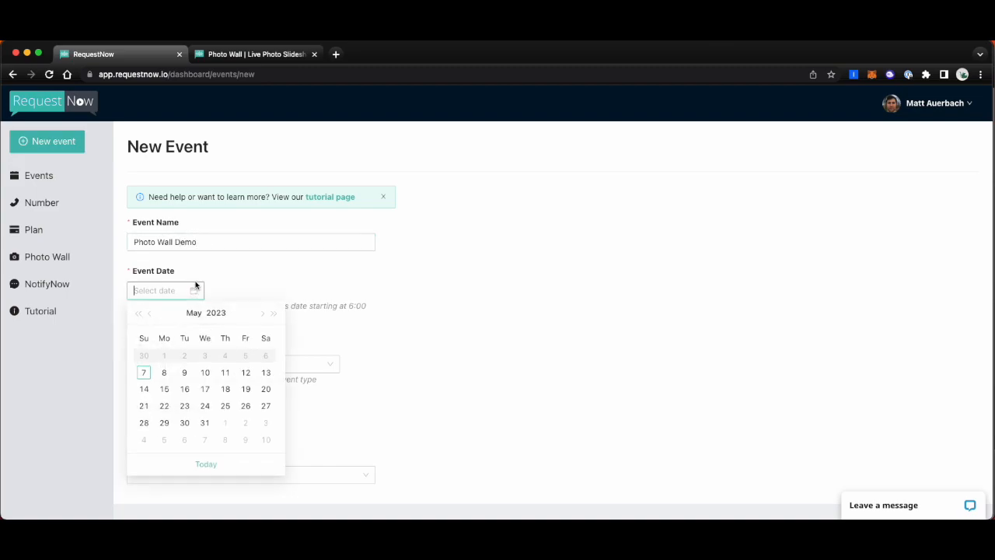
left_click(145, 374)
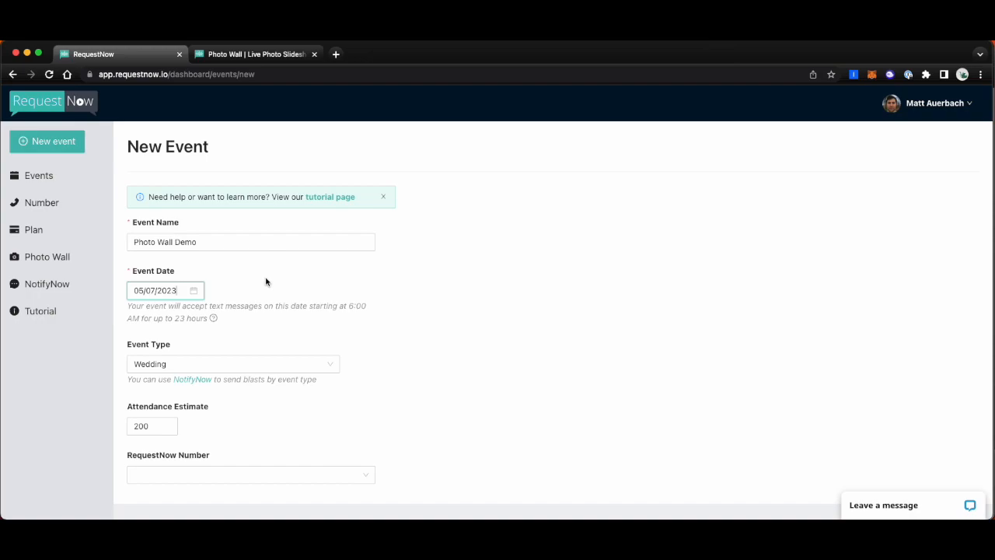
left_click(171, 365)
left_click(187, 404)
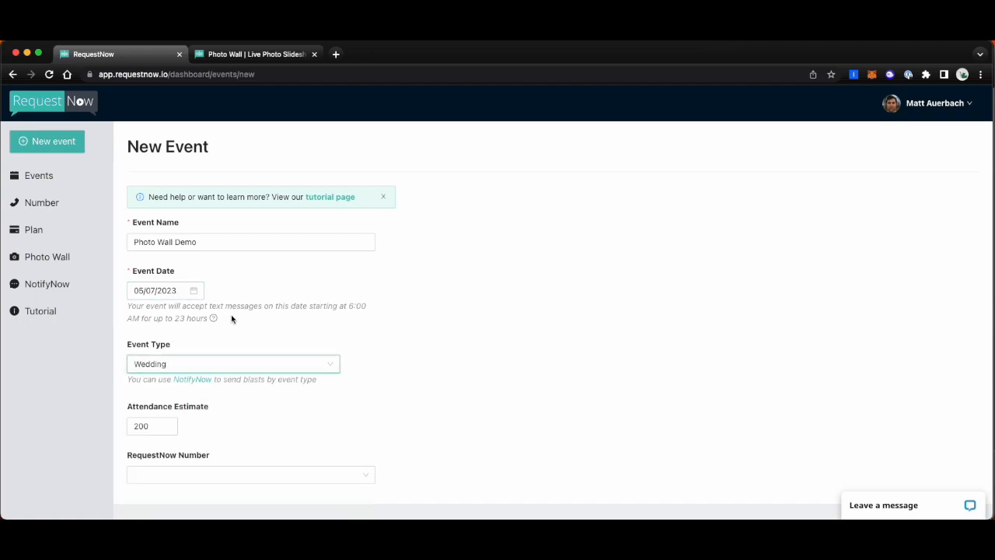
scroll(231, 318, "down", 1)
left_click(153, 407)
double_click(154, 407)
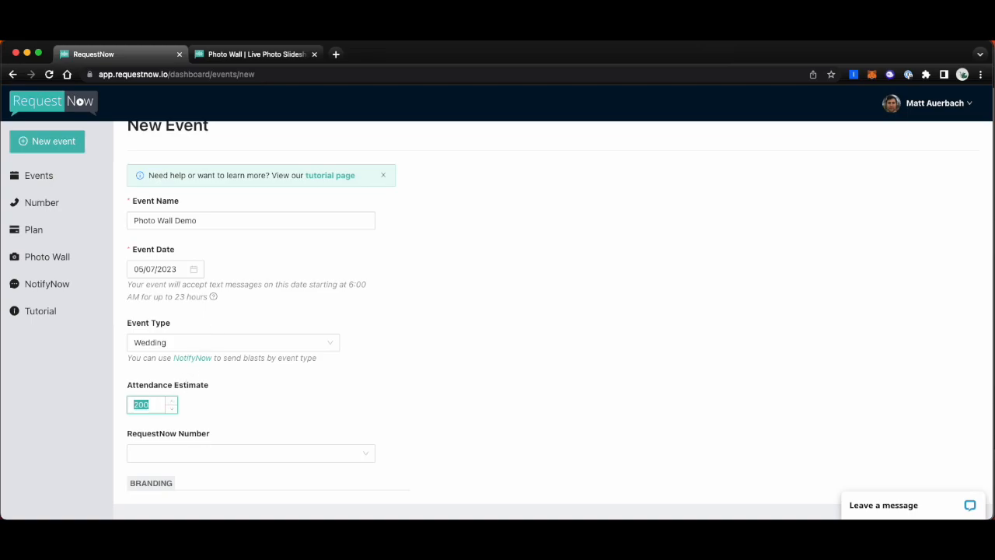
Step: Assign the test company's number as the event's RequestNow number
scroll(326, 365, "down", 5)
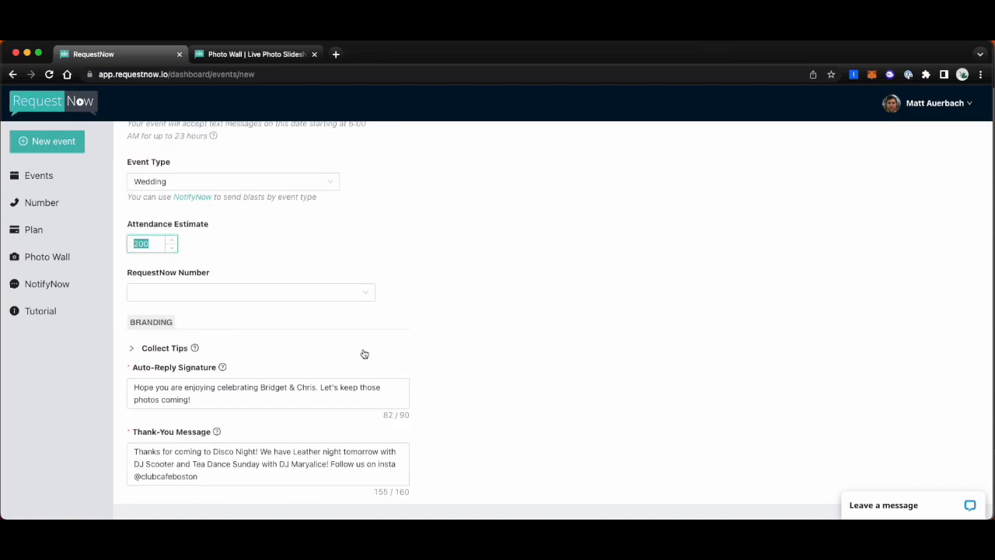
scroll(360, 350, "up", 1)
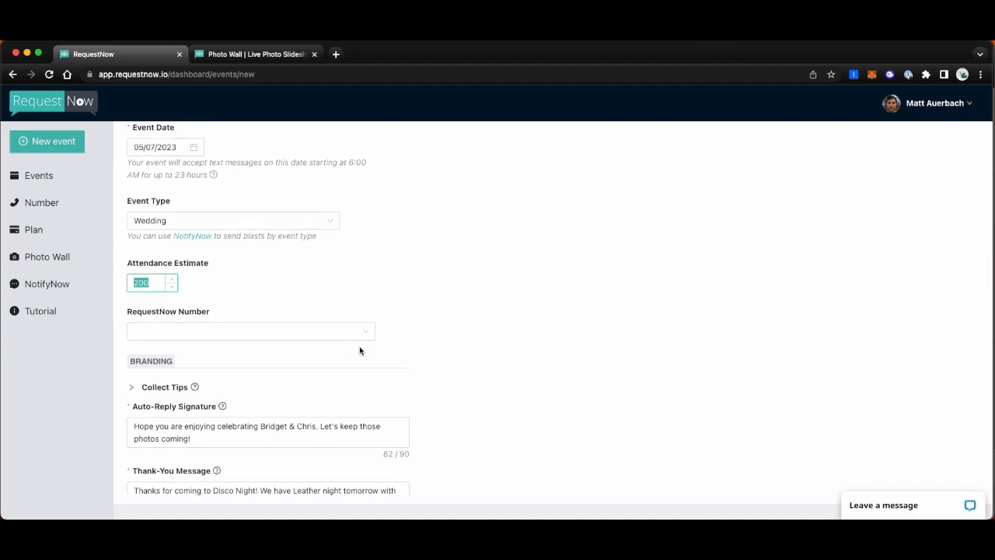
left_click(299, 337)
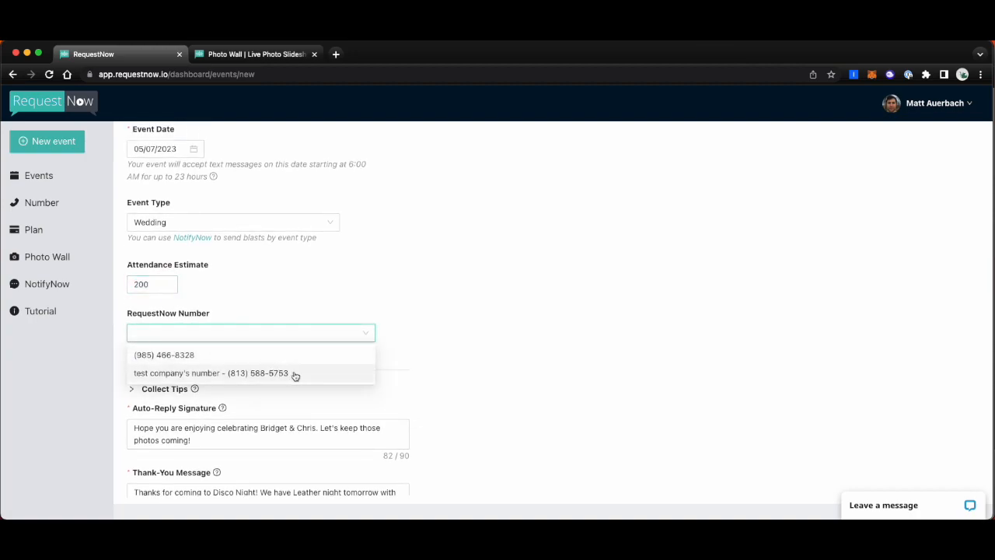
left_click(295, 377)
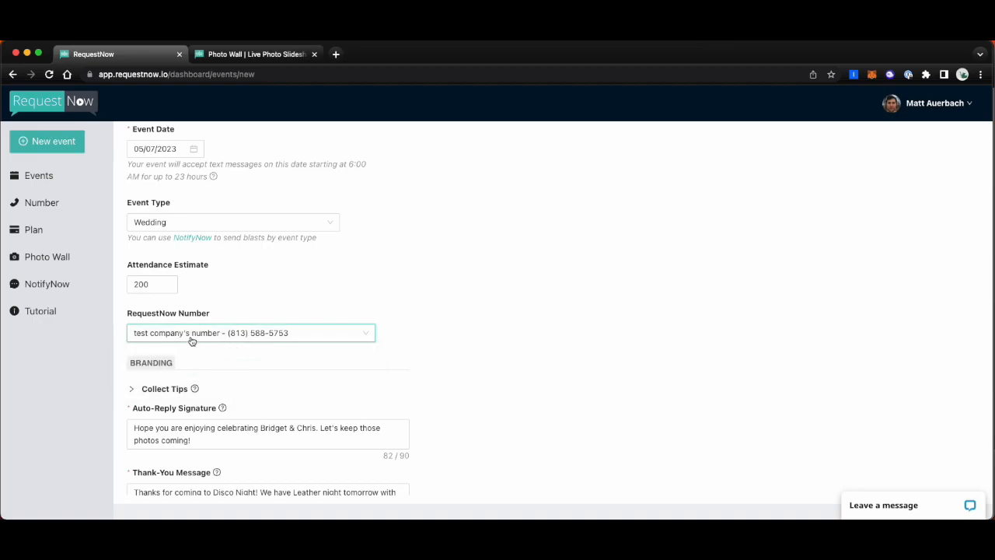
left_click(231, 339)
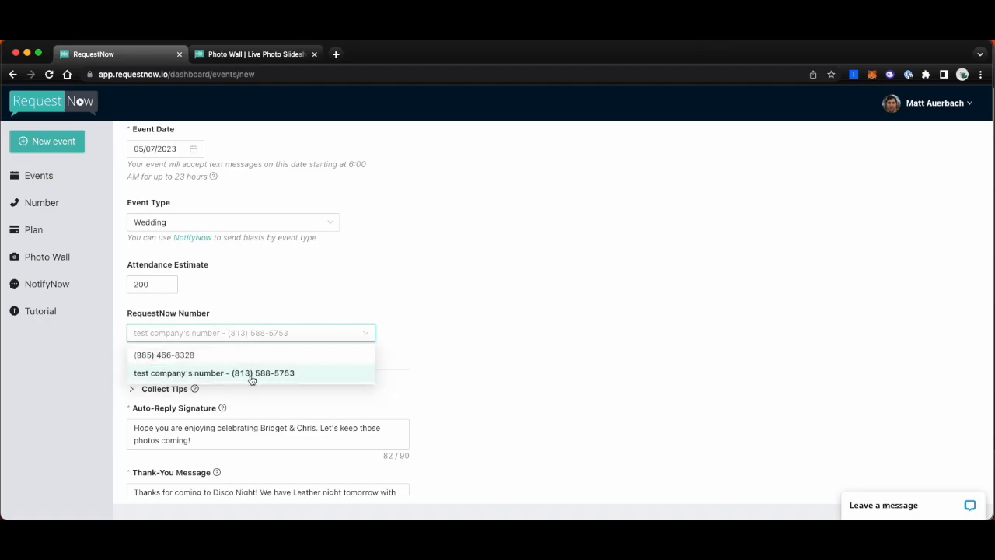
left_click(251, 375)
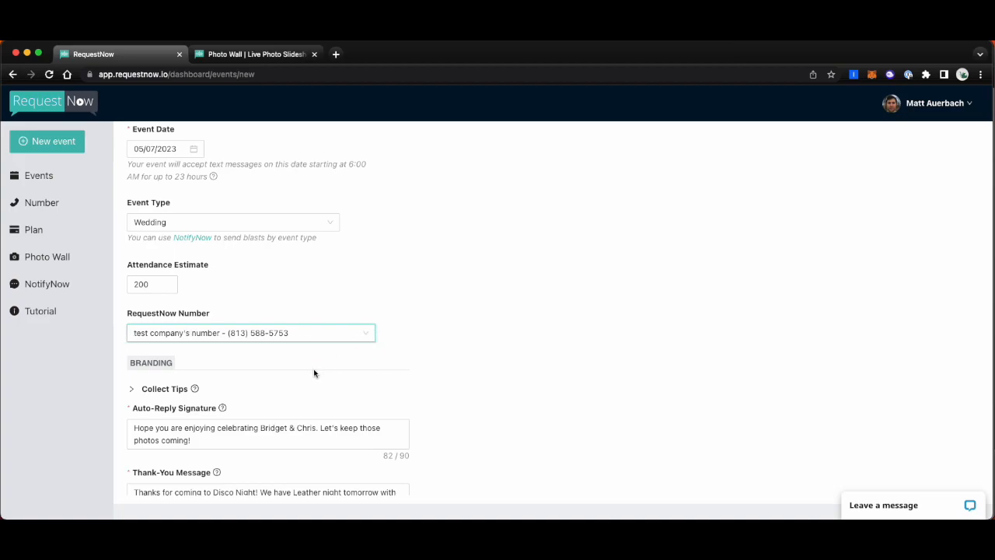
Step: Review the auto-reply signature text in the event's branding section
scroll(249, 348, "down", 3)
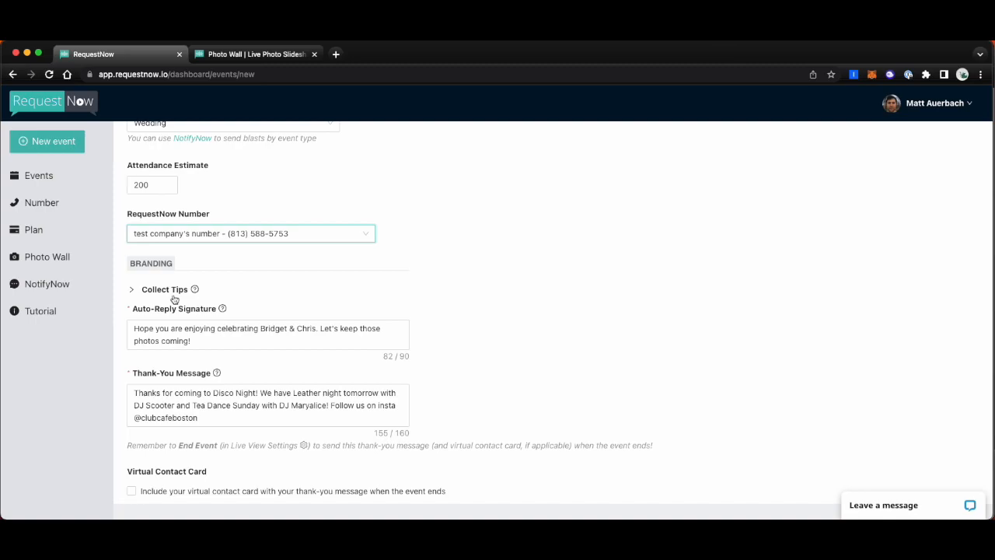
triple_click(252, 340)
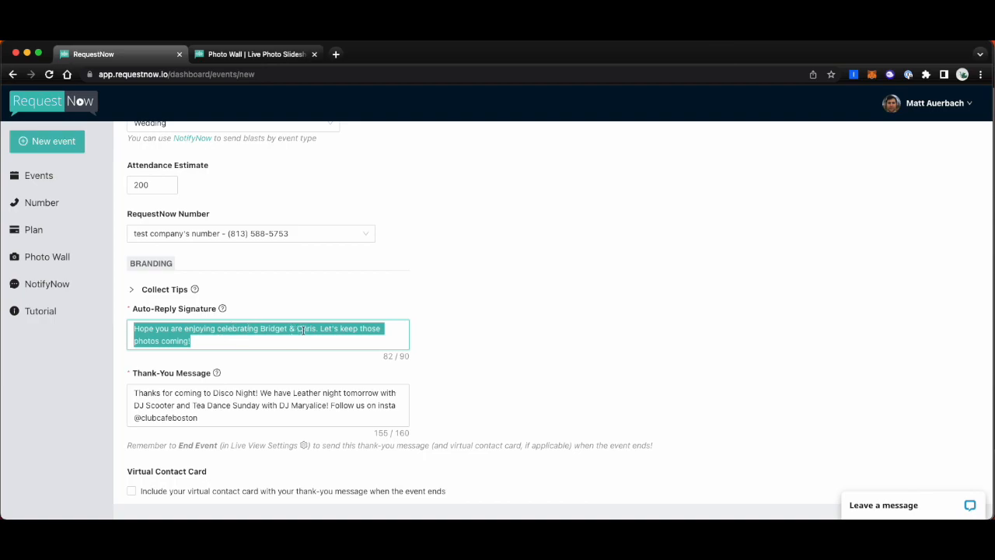
left_click(342, 336)
left_click_drag(230, 411, 135, 383)
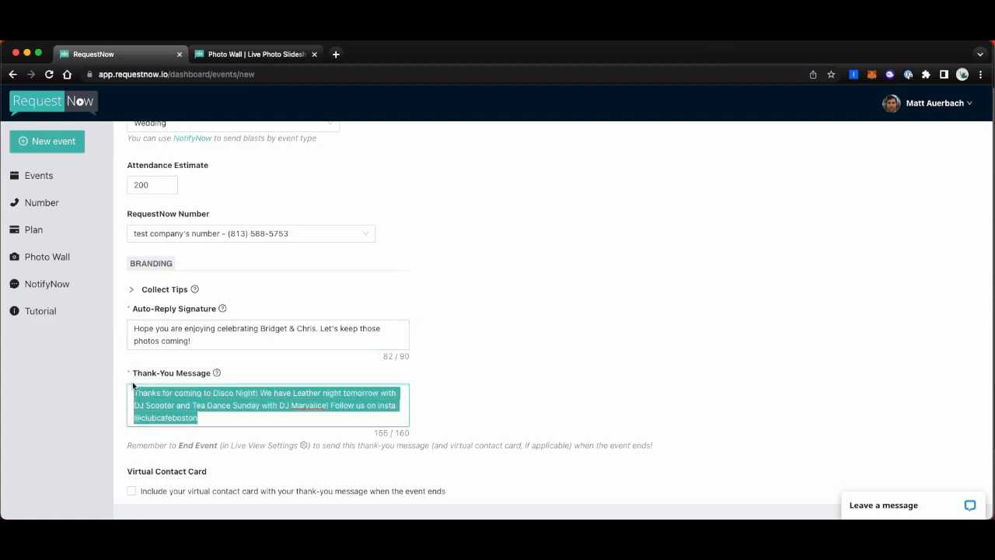
key("BackSpace")
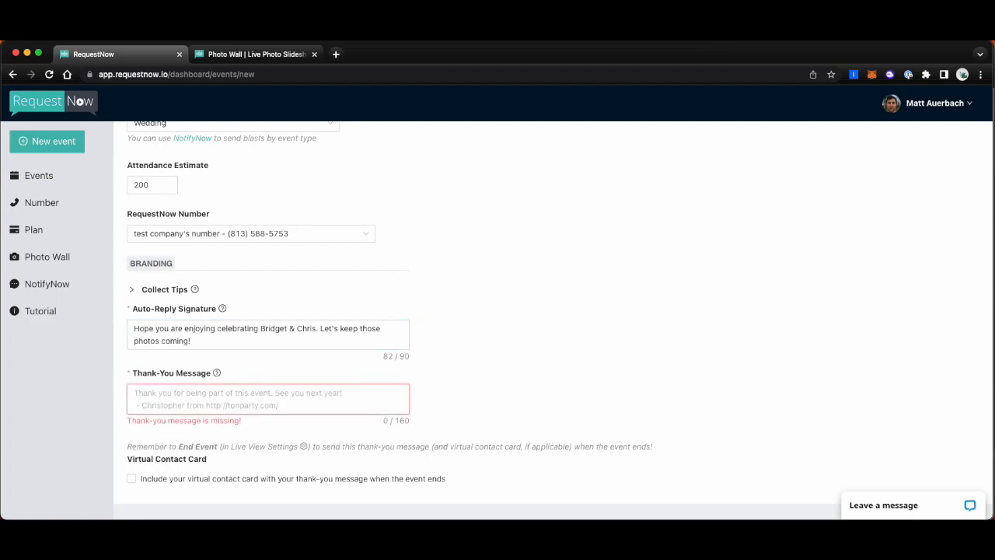
type("Thta")
key("BackSpace")
key("BackSpace")
type("Ge")
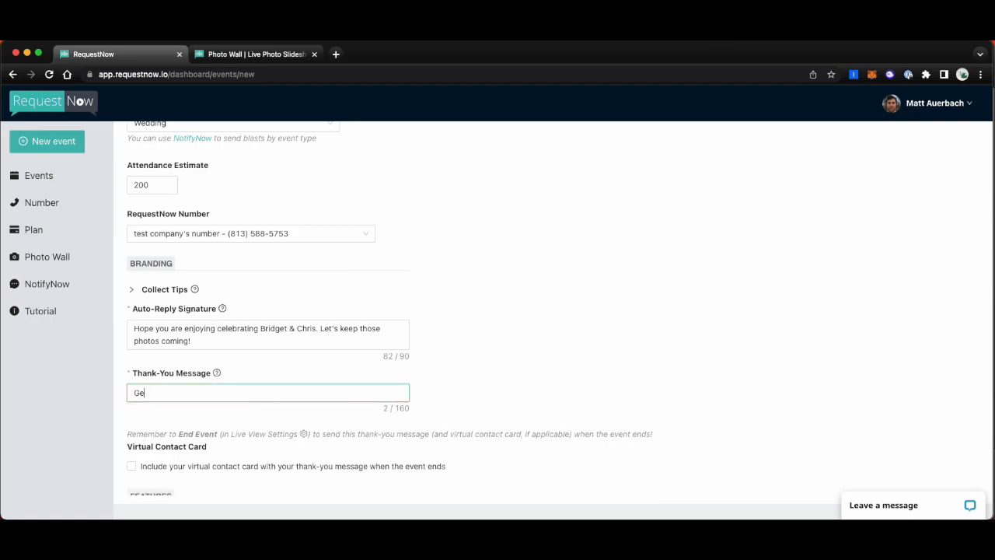
type("t home safely")
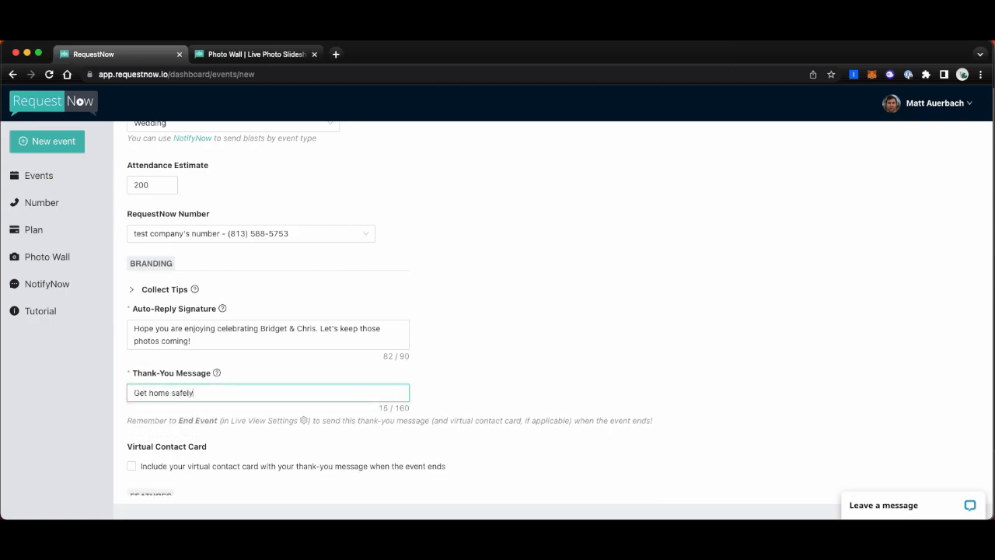
type("! Hope you had a fun time tonight! Don't forget to c")
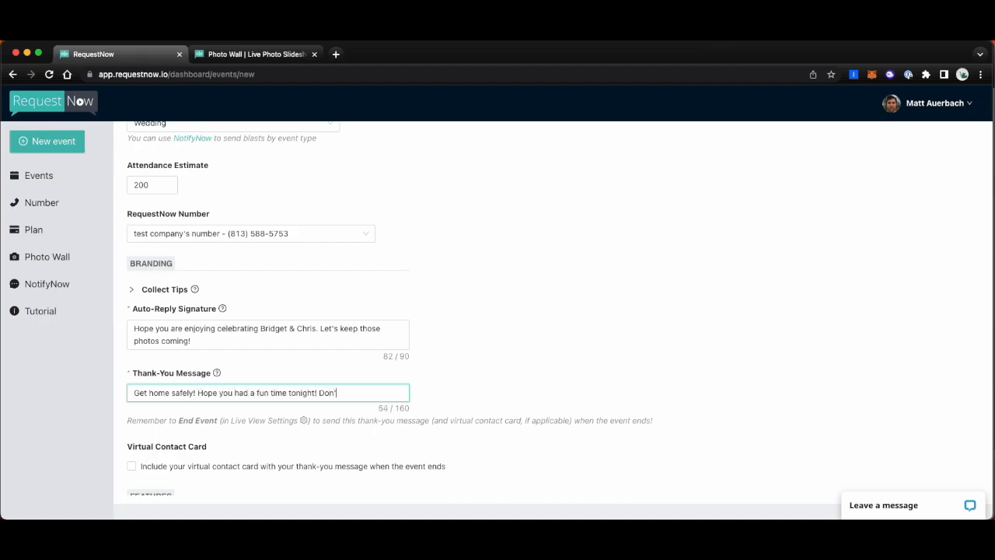
type("heck out the photo album!!")
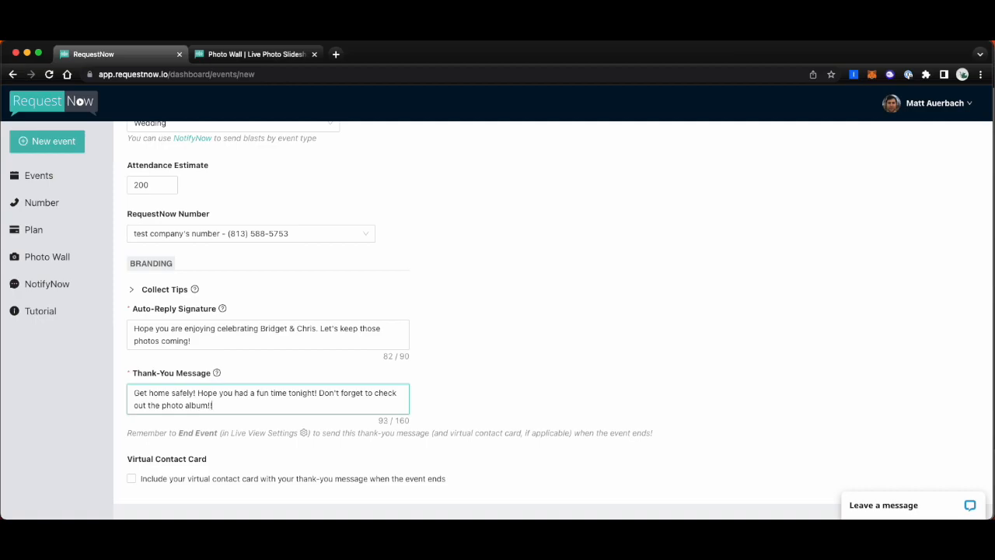
type(" - DJ Matt www.exampledj-website.com")
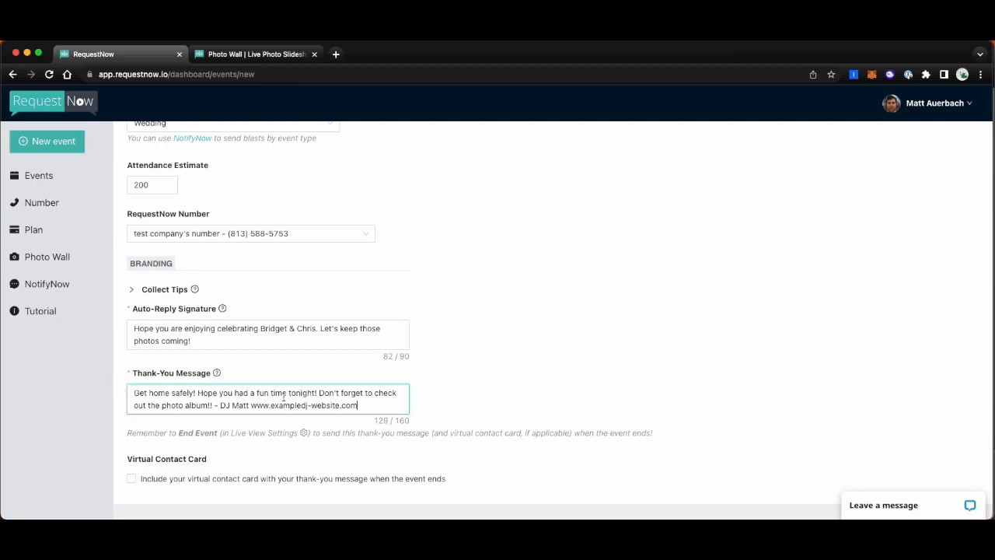
left_click_drag(330, 392, 279, 404)
left_click(177, 405)
left_click_drag(364, 405, 214, 404)
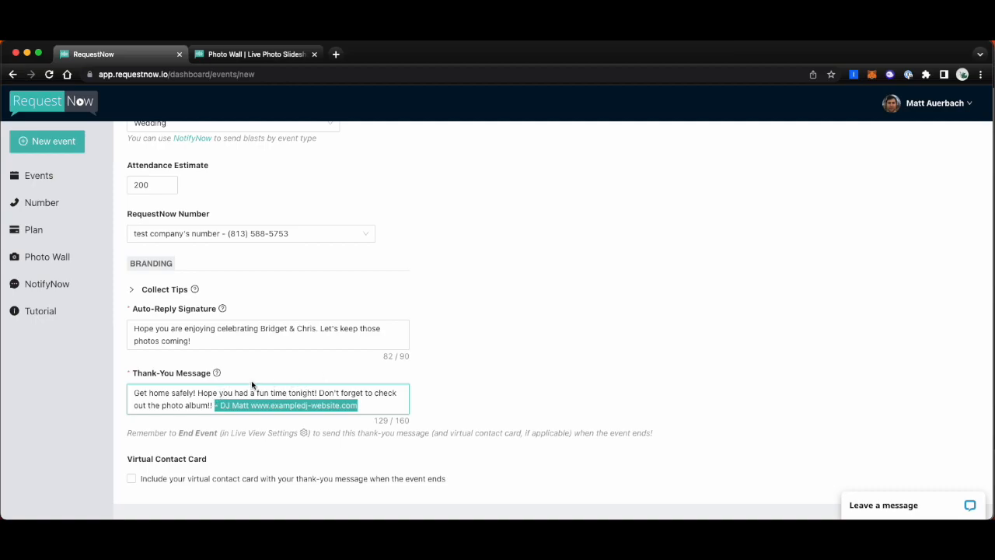
Step: Switch the Photo Wall option for guests texting photos to a live slideshow off and on again, leaving the album link option off
scroll(251, 384, "down", 2)
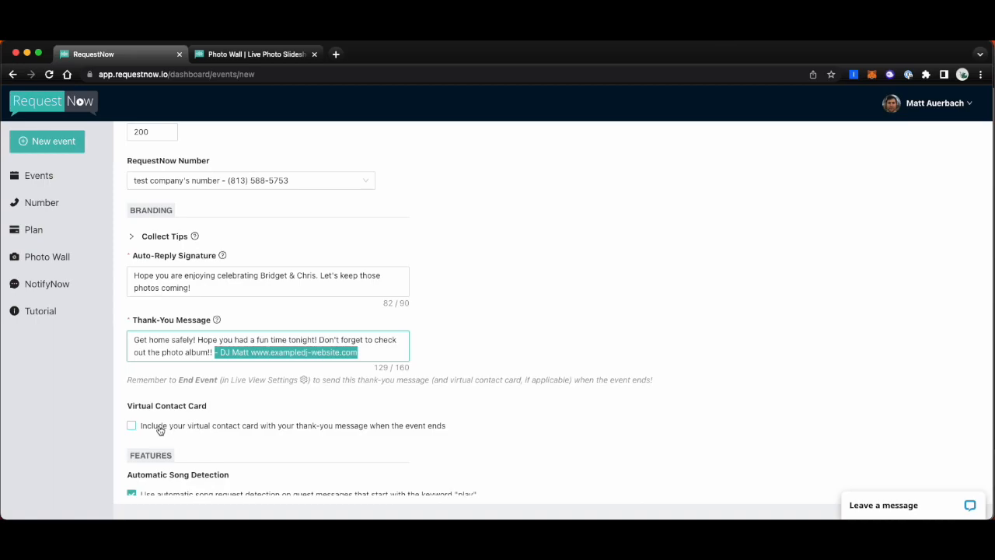
scroll(165, 429, "down", 2)
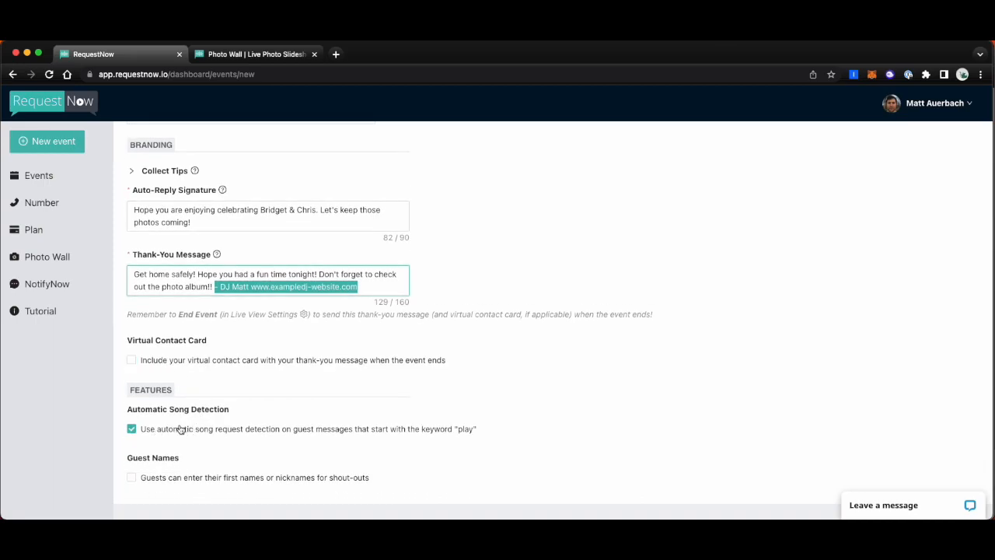
scroll(178, 432, "down", 3)
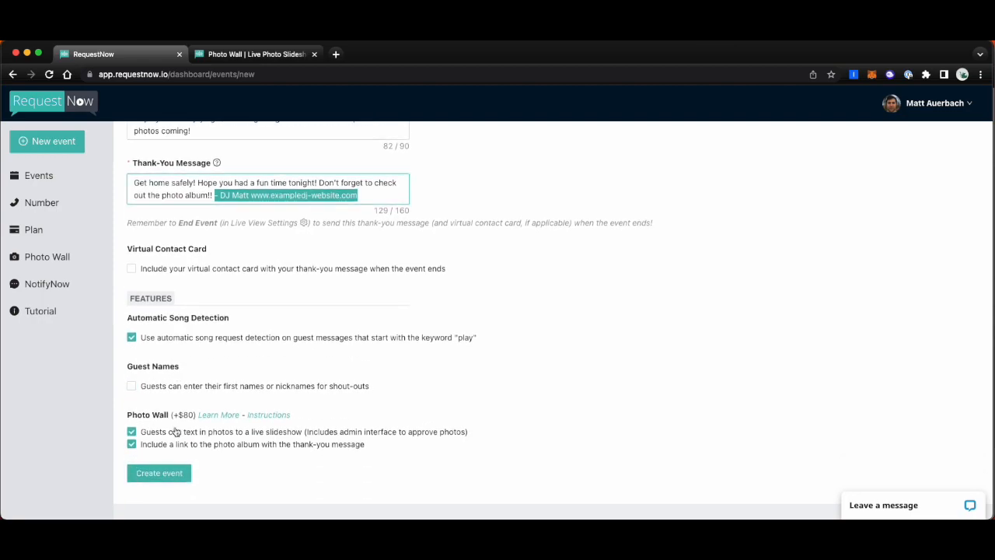
left_click_drag(130, 415, 174, 417)
double_click(166, 415)
left_click(157, 419)
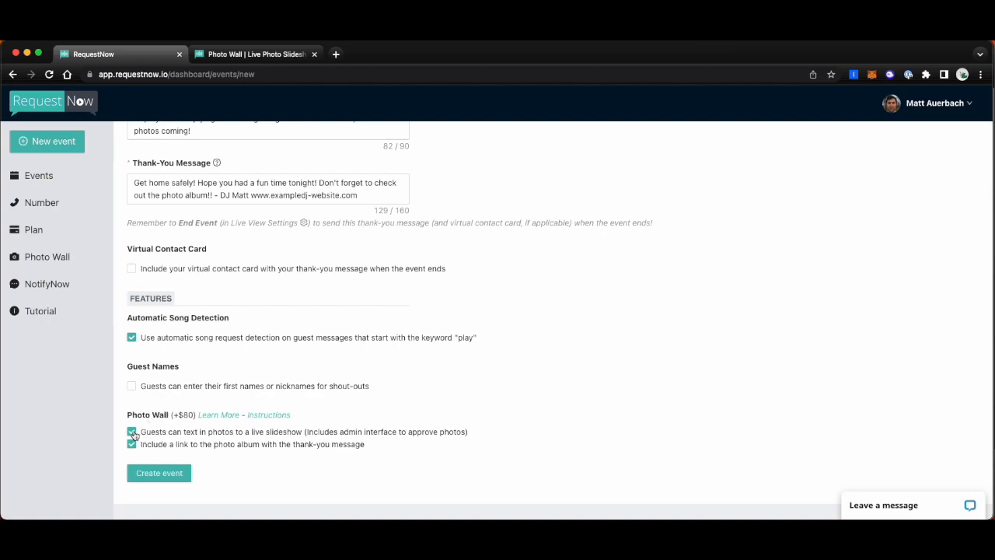
left_click(131, 432)
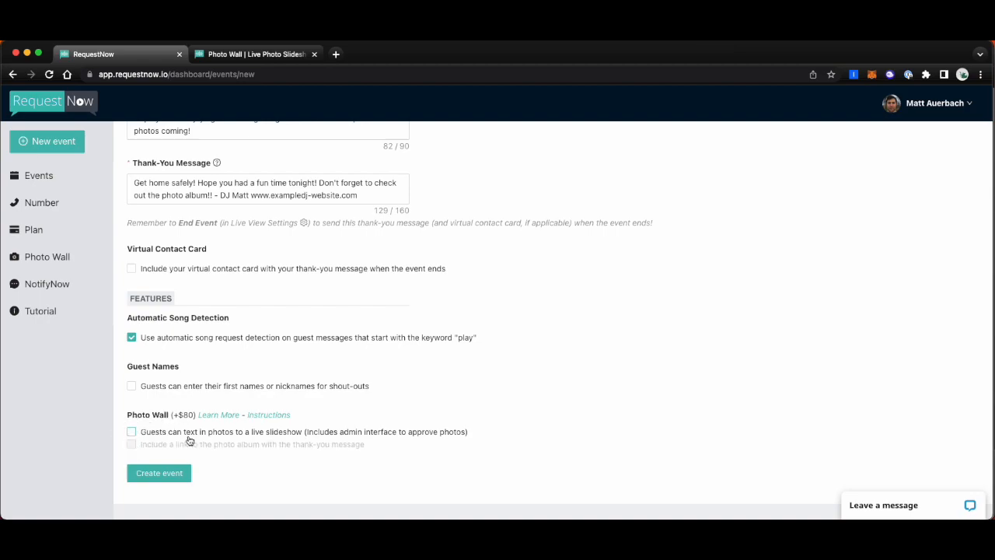
left_click(133, 432)
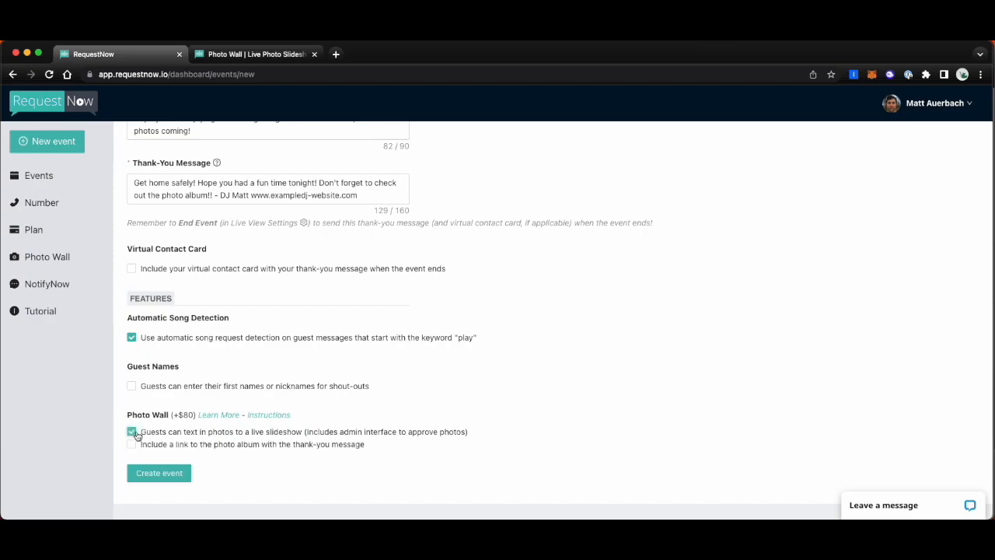
left_click_drag(147, 446, 254, 449)
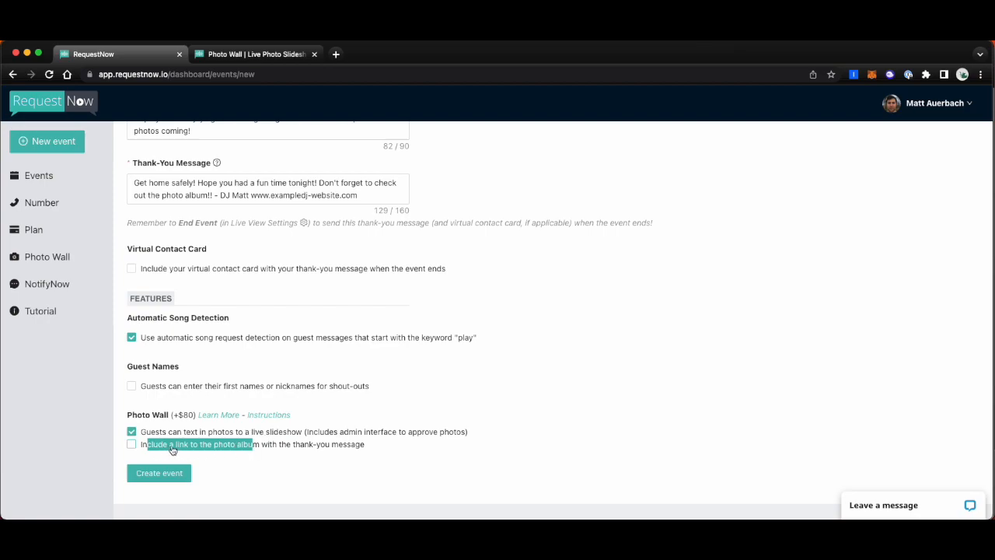
Step: Include the photo album link with the thank-you message, create the event and accept the Photo Wall charge
left_click(294, 452)
left_click(132, 446)
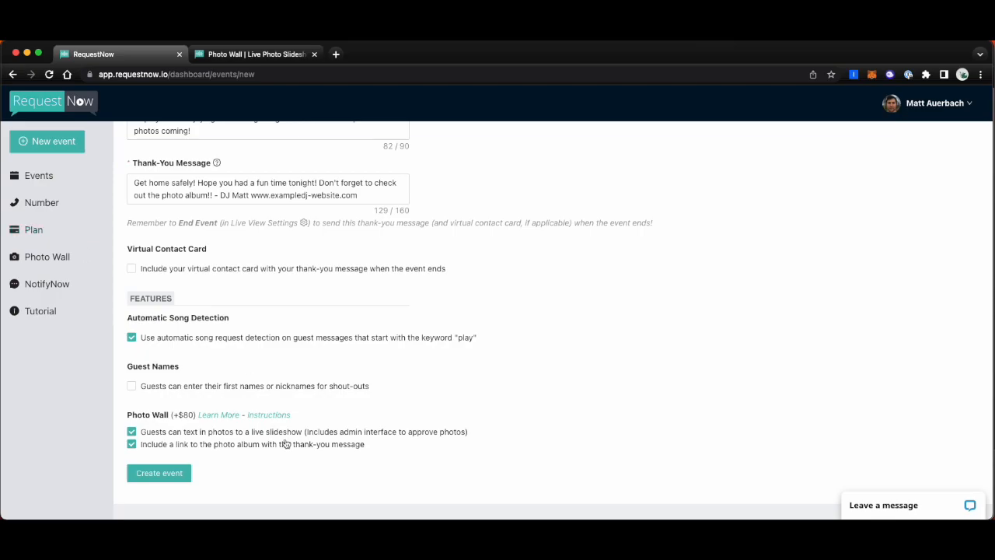
left_click(176, 477)
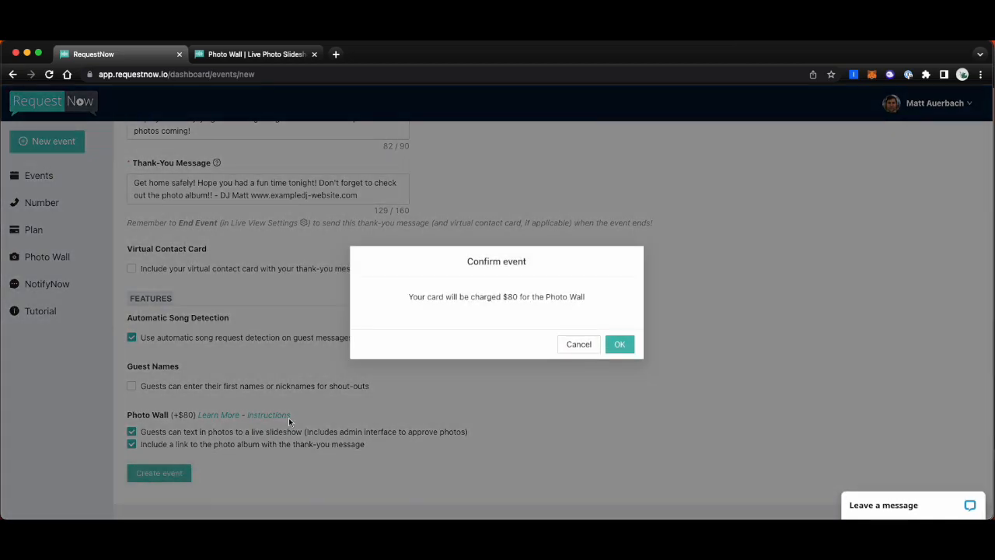
left_click(619, 343)
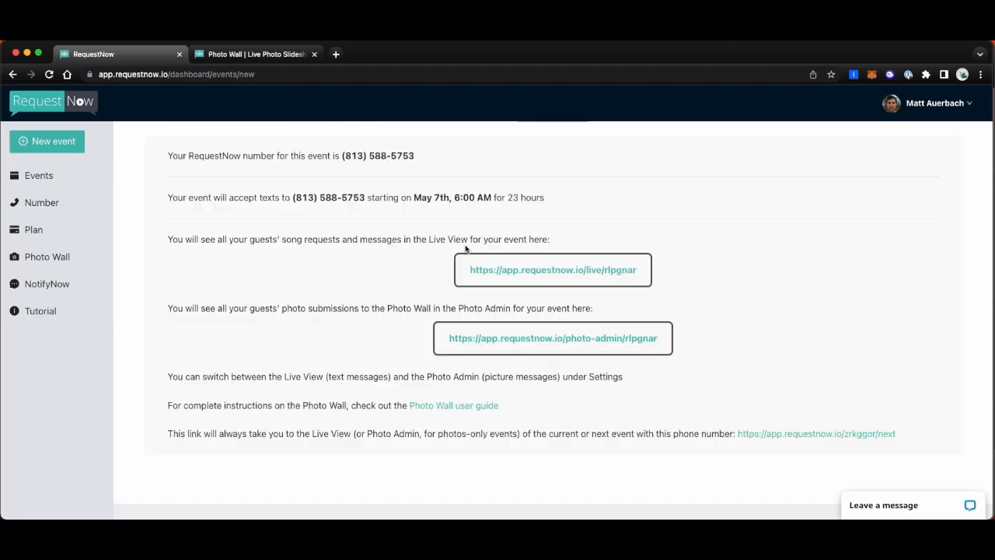
Step: Open the new event's Live View and Photo Admin pages in separate tabs from the confirmation page
left_click(524, 274, "super")
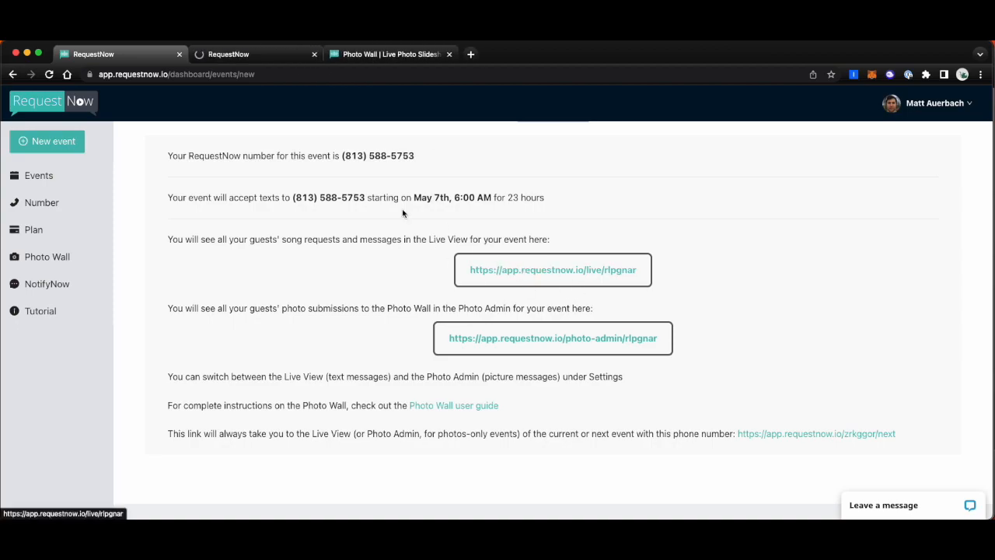
left_click(257, 59)
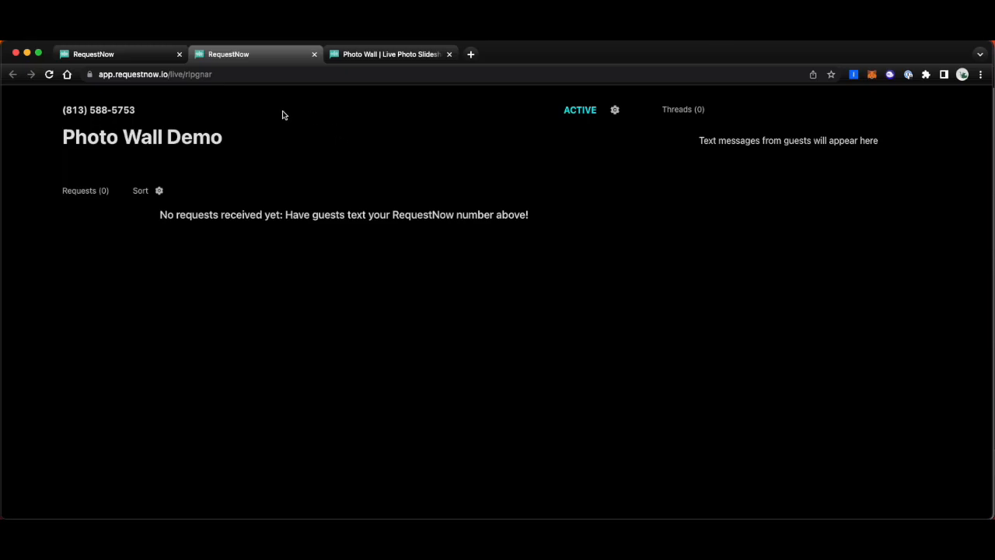
left_click(129, 56)
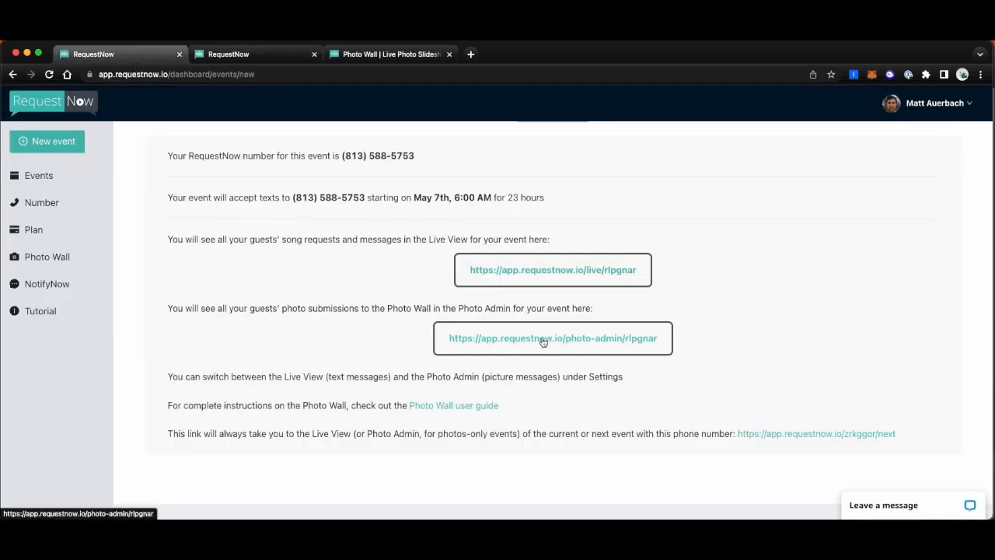
left_click(542, 340)
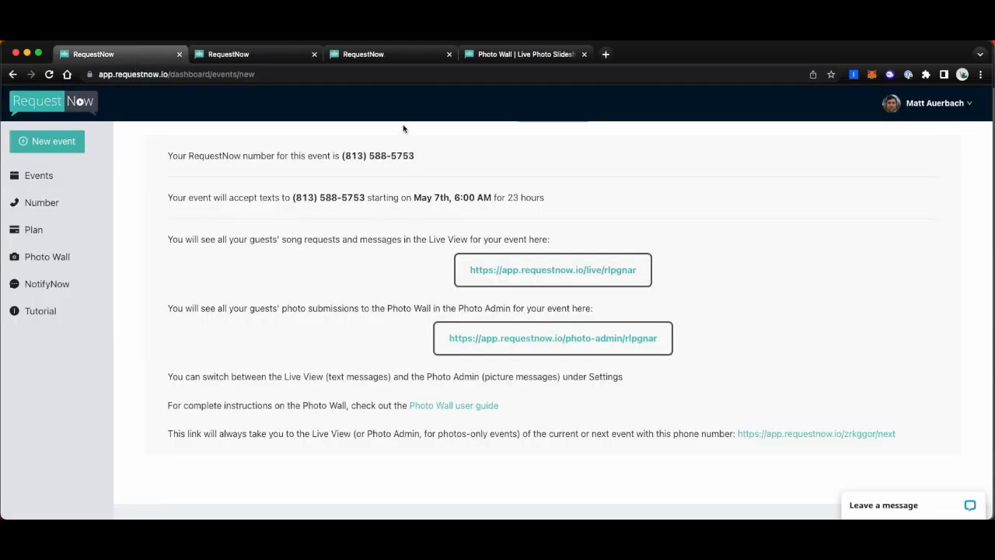
left_click(348, 55)
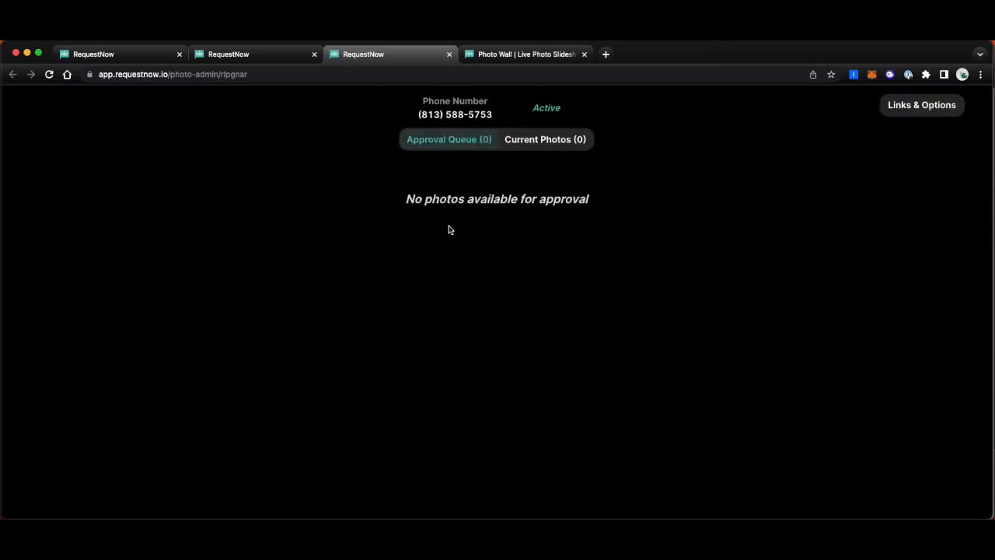
Step: Look over the Photo Admin page's phone number, event status, current photos and approval queue
left_click_drag(420, 114, 494, 115)
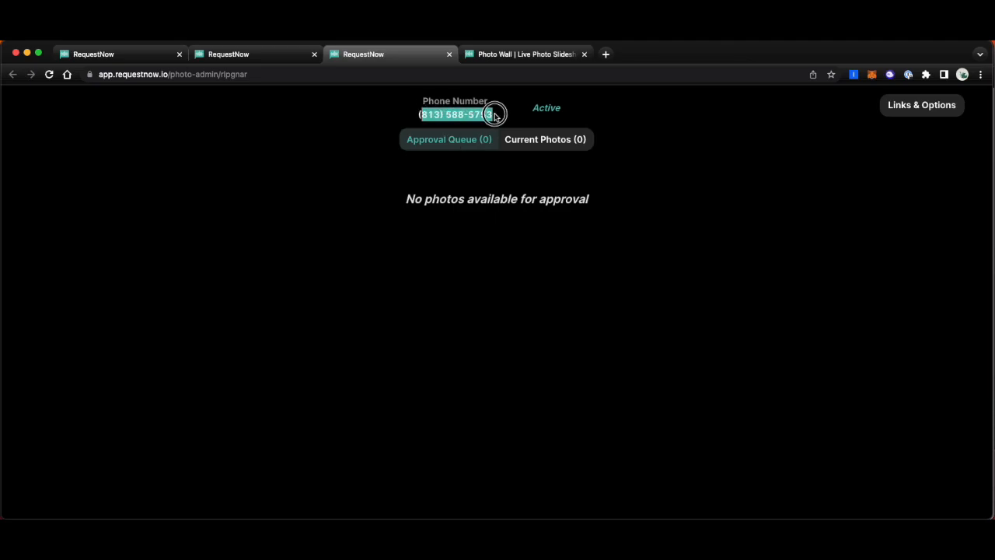
double_click(546, 108)
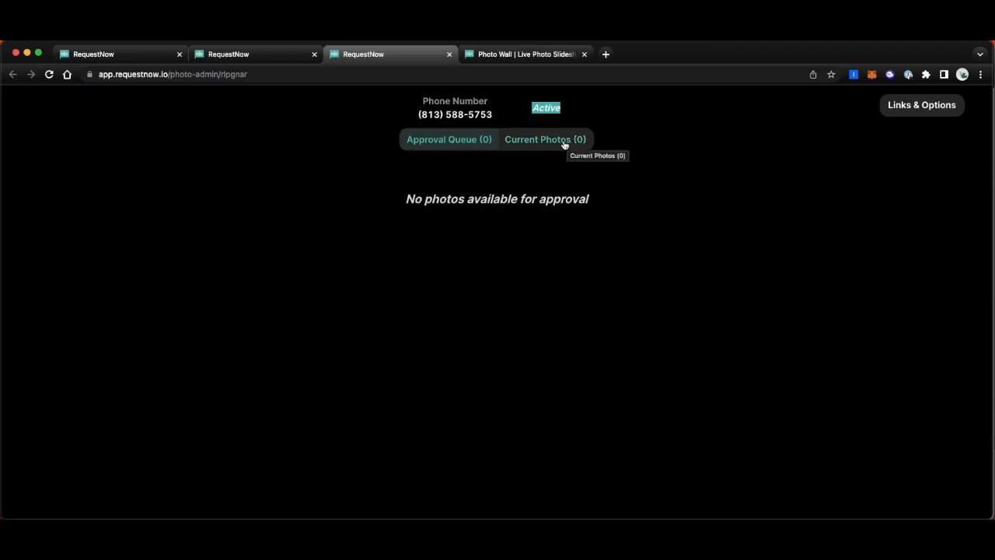
left_click(564, 142)
left_click(466, 142)
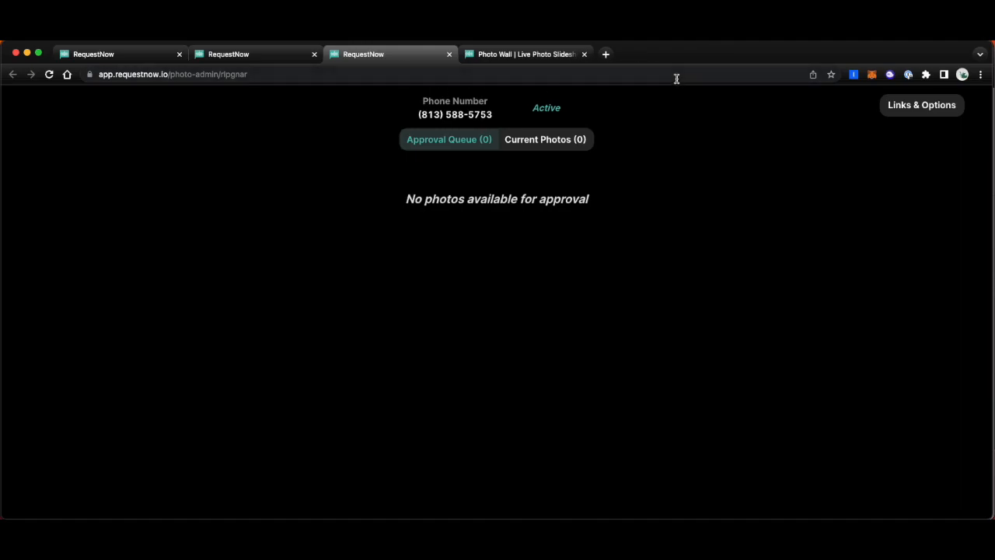
Step: Open the slideshow view from the Photo Admin page's links and options
left_click(898, 108)
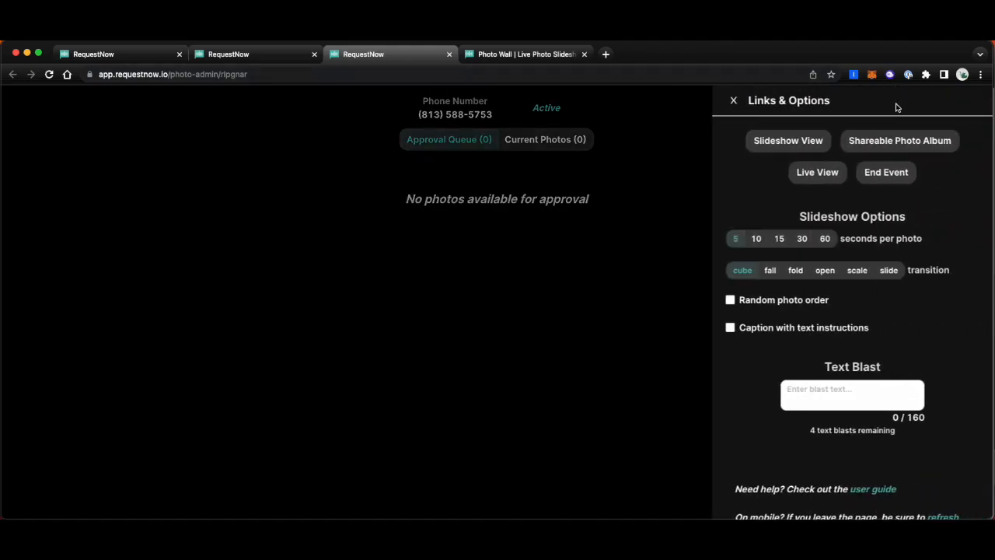
left_click(726, 101)
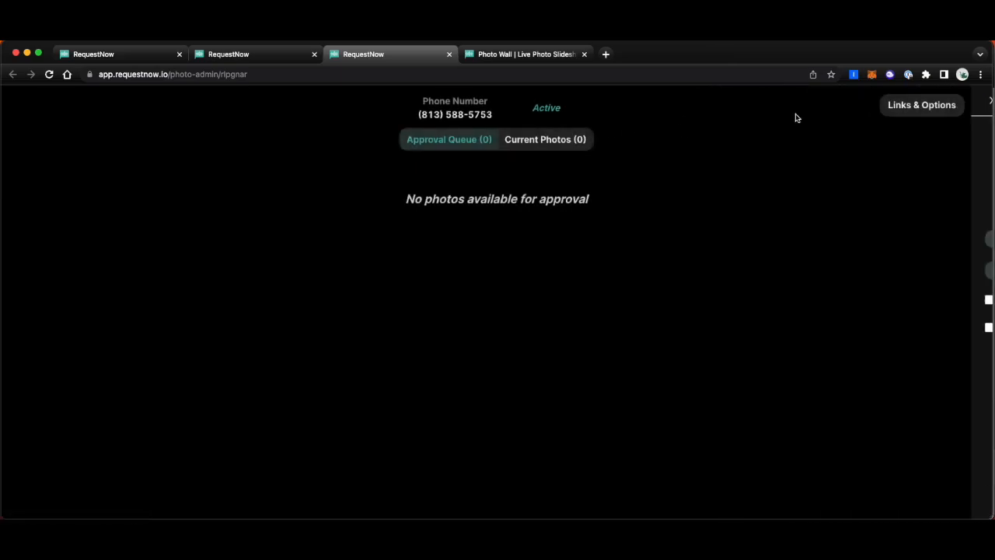
left_click(922, 105)
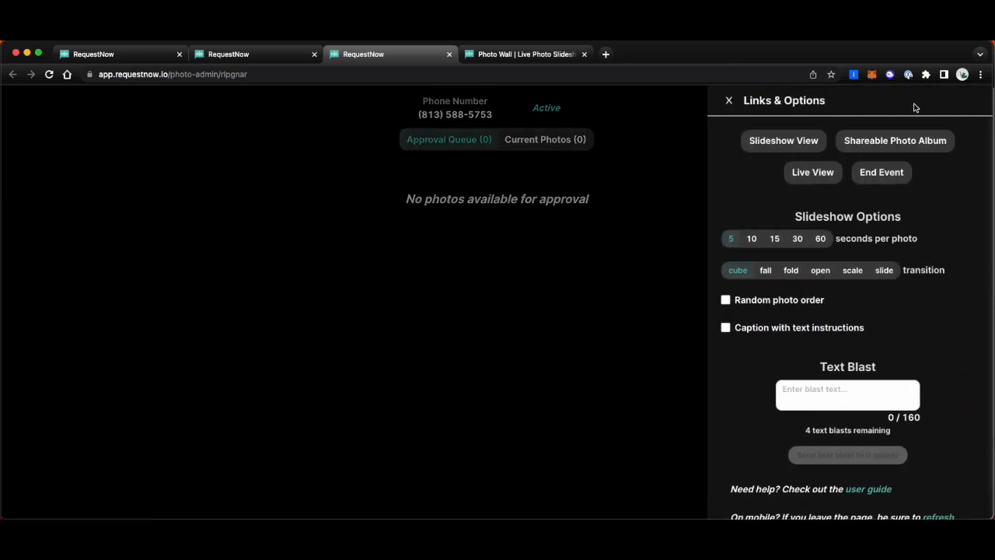
left_click(794, 143)
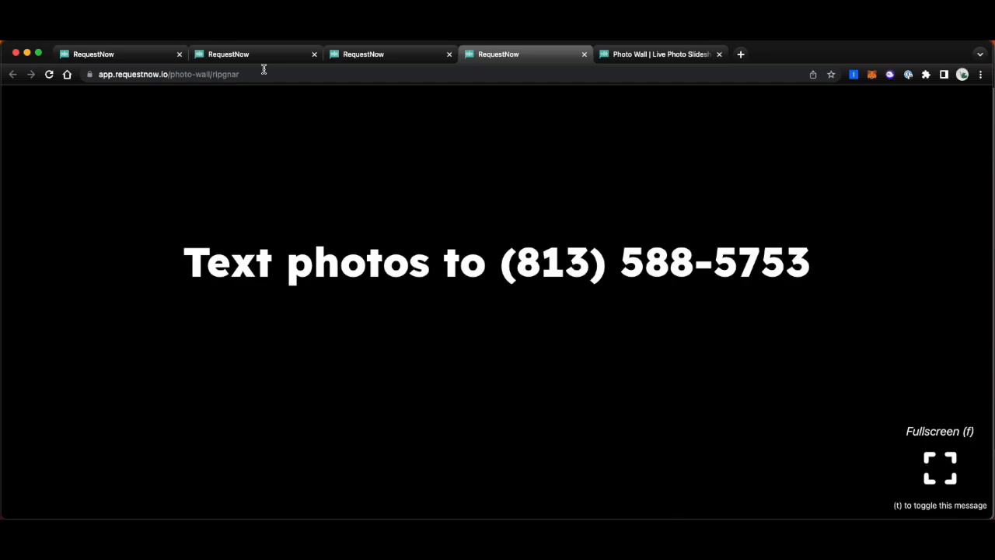
Step: Open the Photo Wall user guide from the event confirmation page and go to its Setup Instructions section
left_click(290, 59)
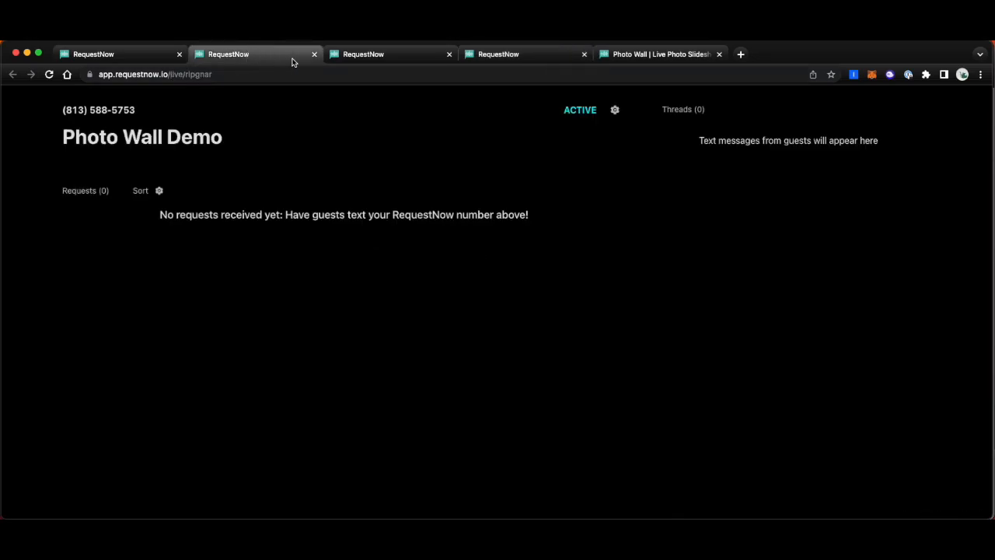
left_click(402, 61)
left_click(137, 54)
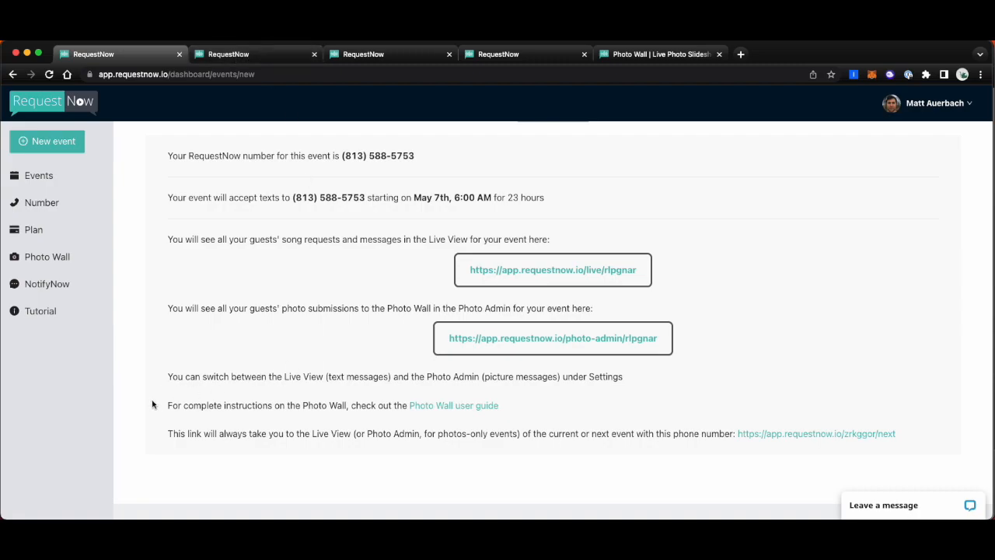
left_click(441, 406)
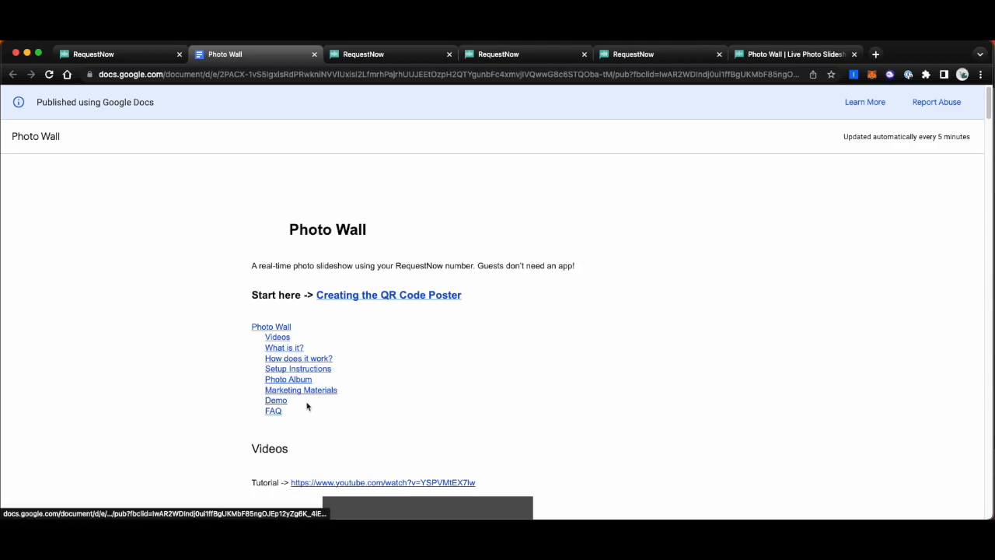
scroll(395, 373, "down", 1)
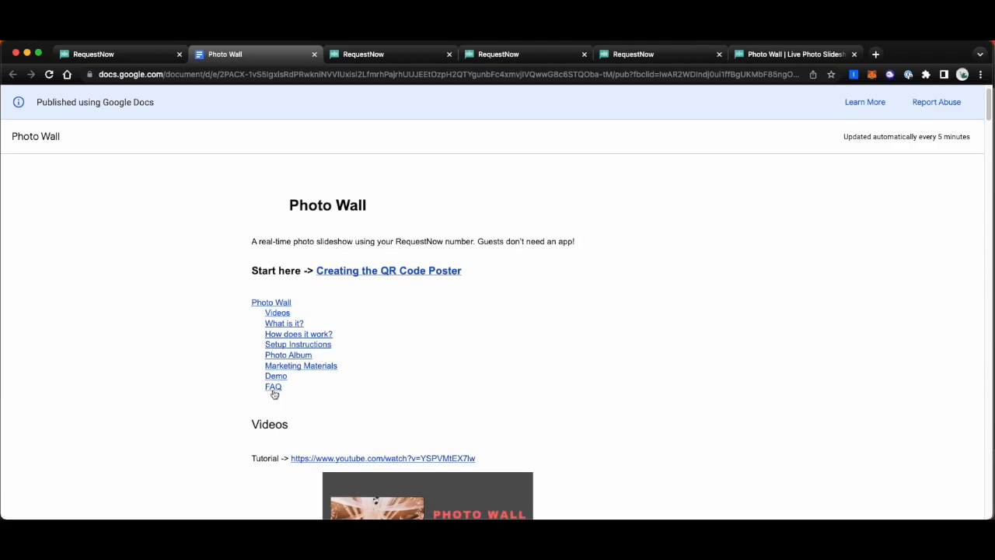
left_click(319, 346)
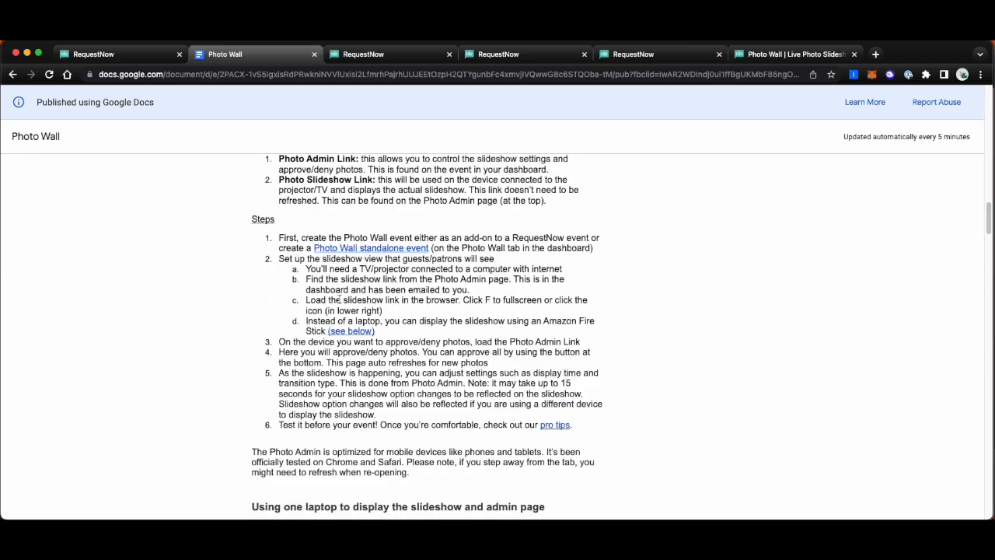
Step: Read the guide's instructions on setup steps, using one laptop for slideshow and admin, and using an Amazon Fire Stick
scroll(339, 299, "down", 5)
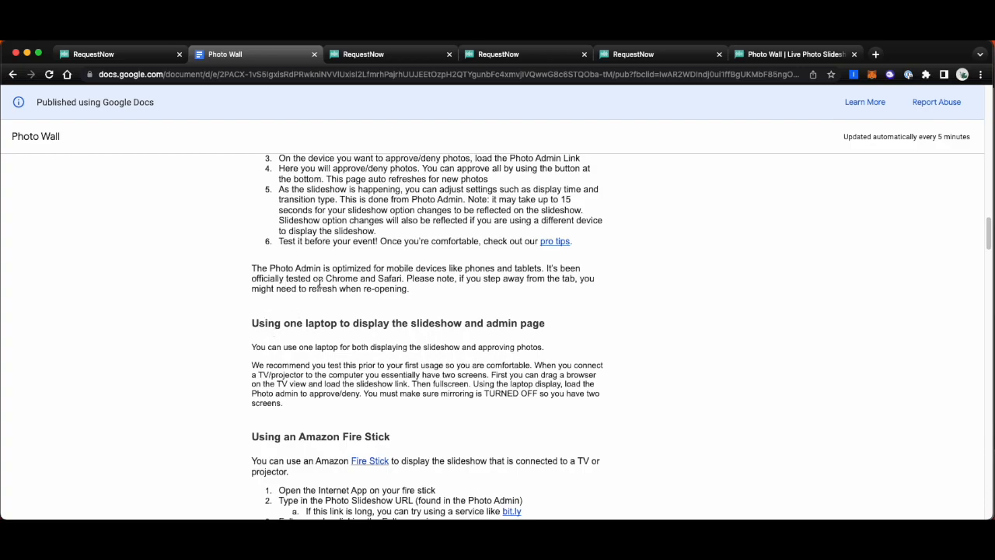
left_click_drag(252, 323, 261, 349)
scroll(394, 350, "down", 1)
scroll(394, 349, "down", 2)
scroll(362, 349, "down", 7)
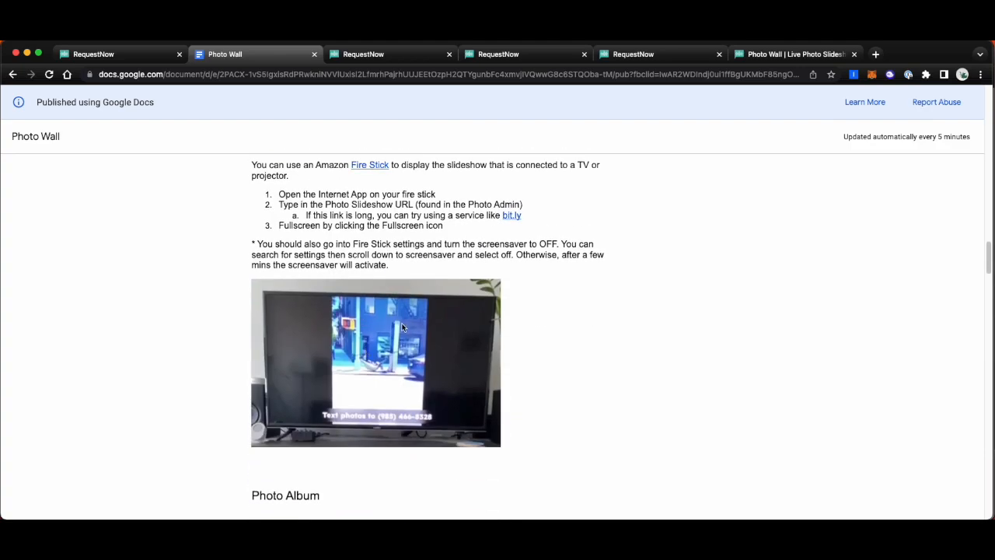
scroll(401, 327, "up", 1)
left_click_drag(278, 215, 351, 277)
scroll(455, 204, "up", 1)
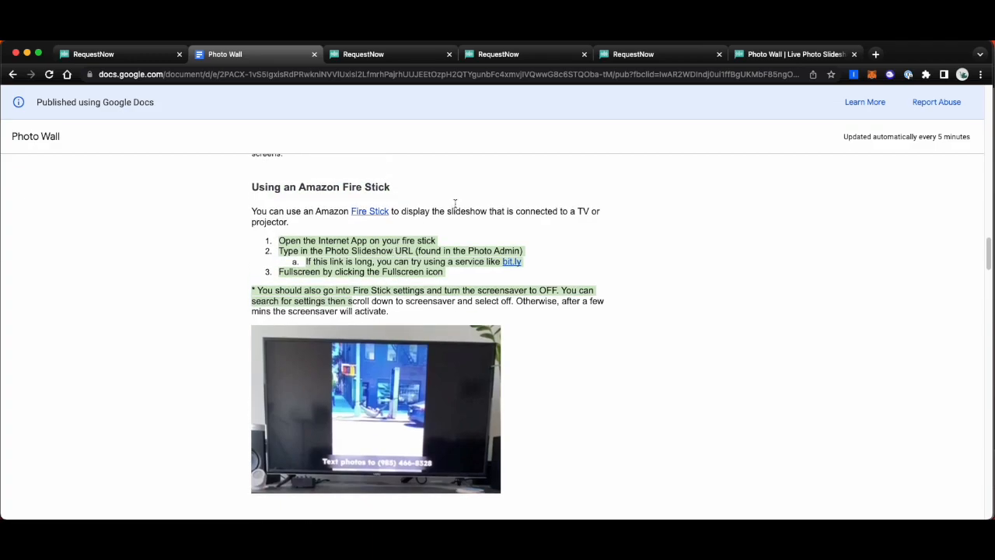
Step: Compare the slideshow view with the slideshow options on the Photo Admin page
left_click(768, 57)
left_click(677, 56)
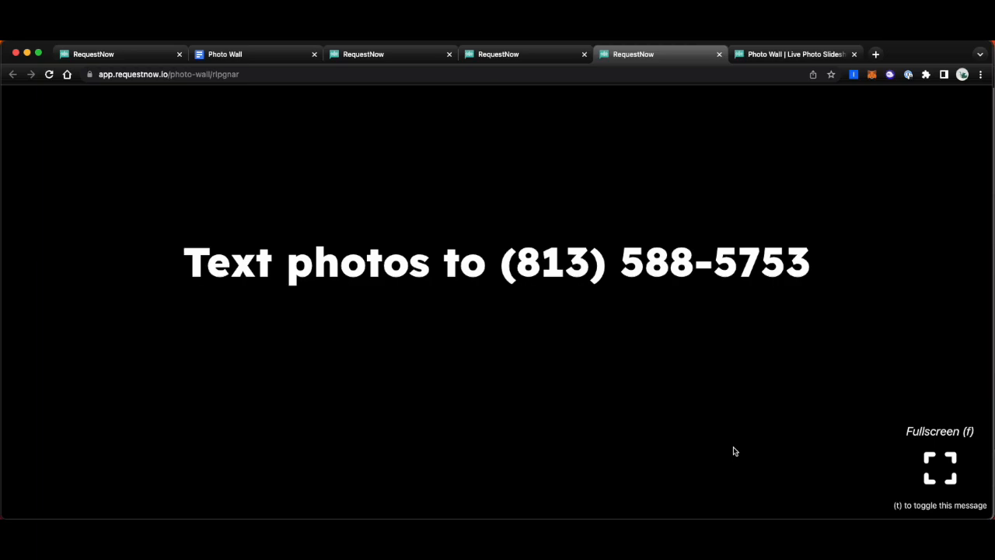
left_click(569, 61)
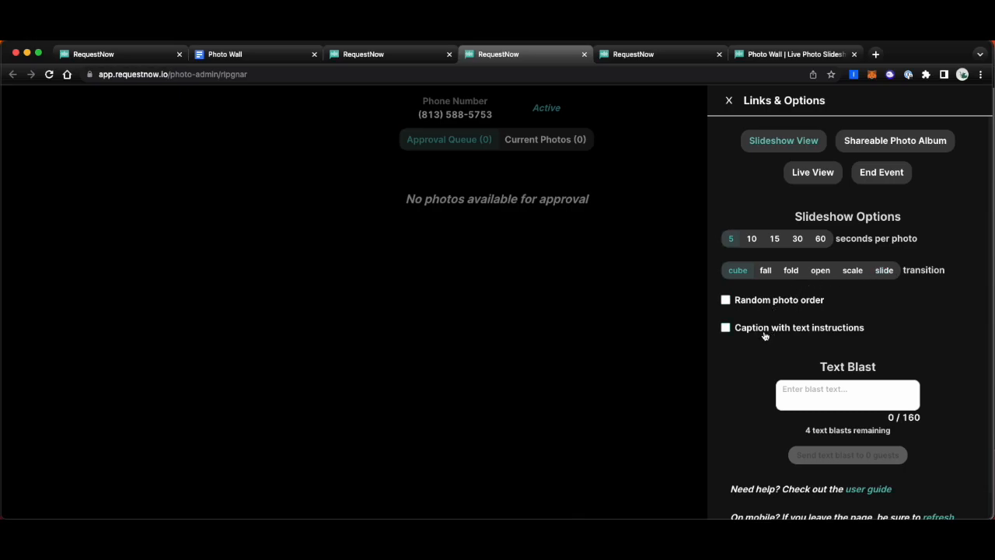
left_click(614, 54)
left_click(550, 56)
Step: Turn on the slideshow caption with text instructions, check the slideshow view and close the Photo Admin options
left_click(775, 328)
left_click(637, 56)
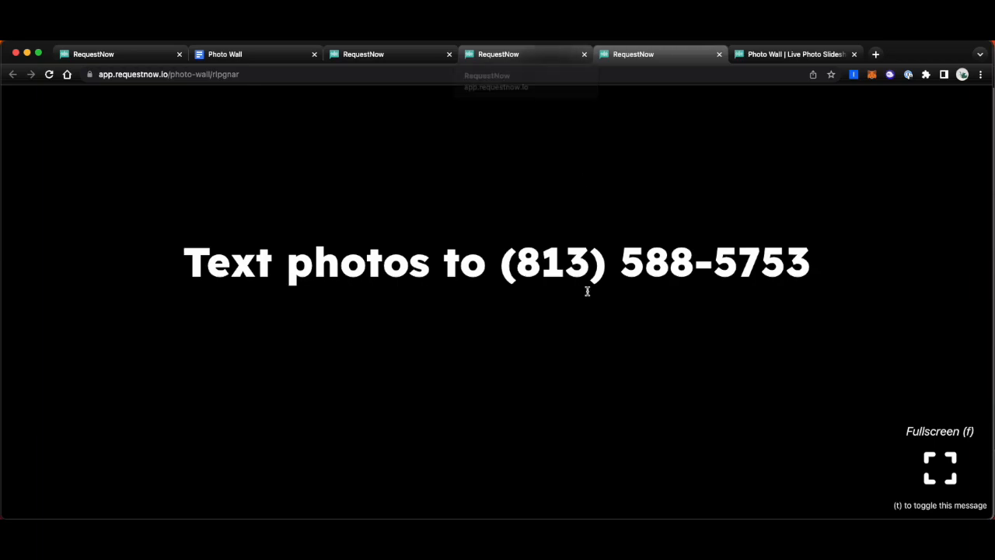
left_click(522, 55)
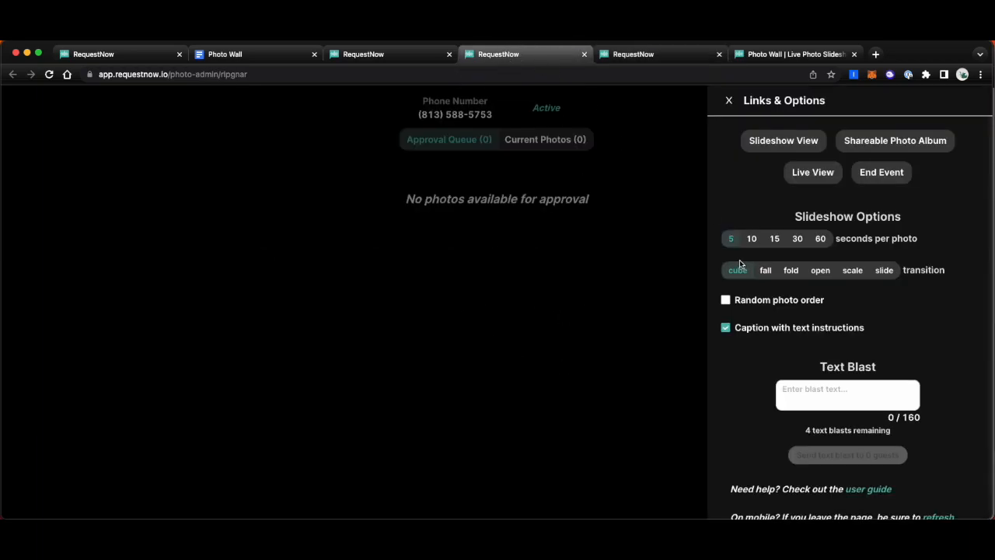
left_click(731, 102)
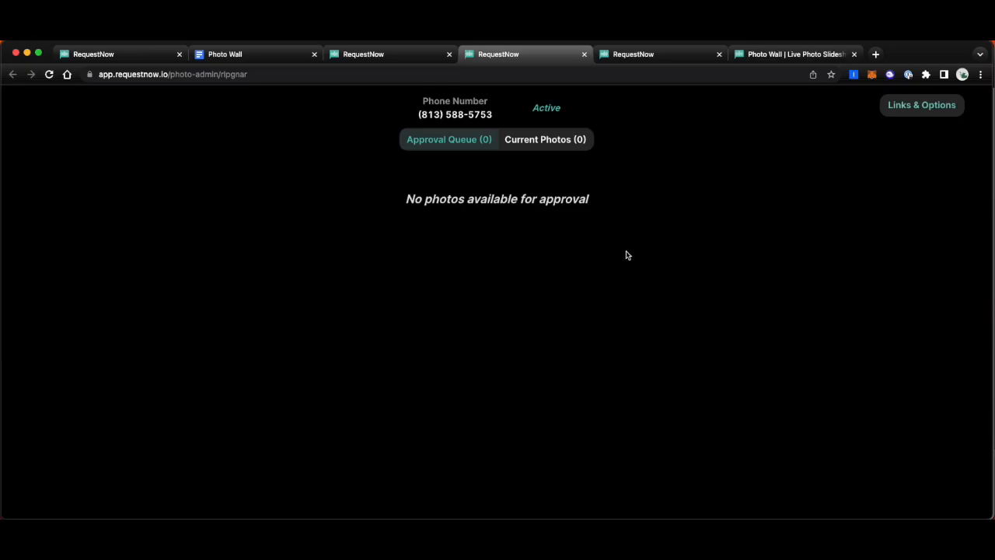
Step: Bring up the slideshow view, then switch to Google Voice and text "play peaches justin beiber" to the event's number
left_click(633, 58)
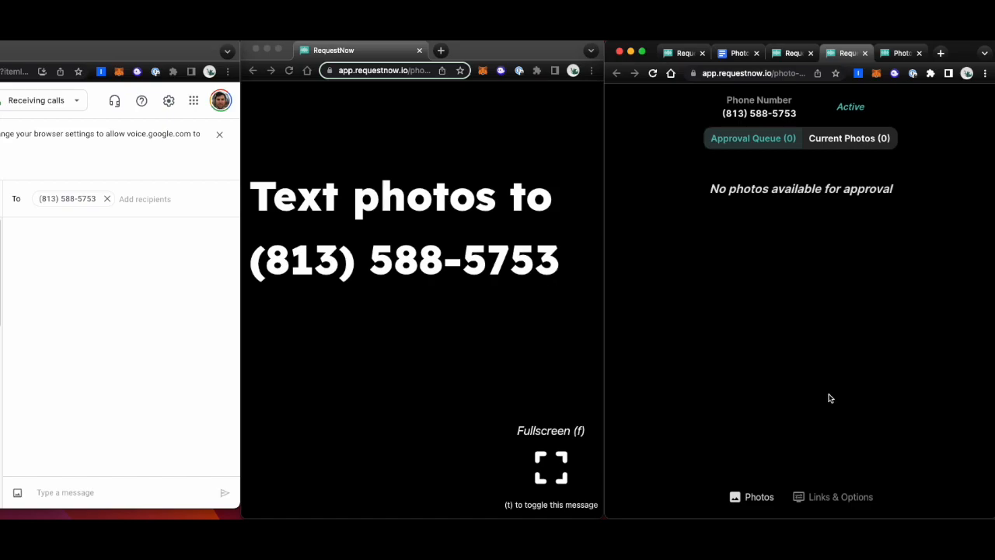
left_click(98, 492)
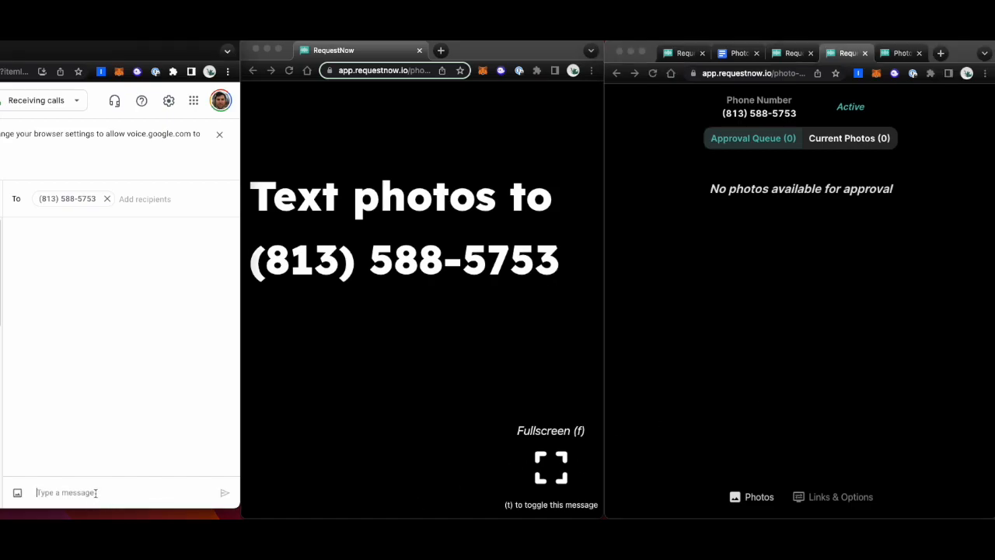
type("play peaches justin beiber")
key("Return")
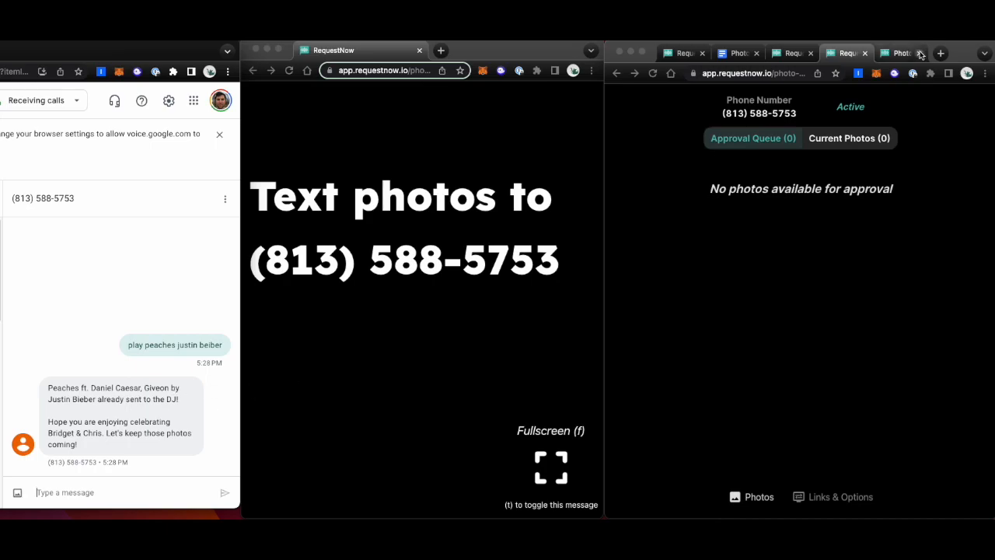
Step: Check the event's Live View for the texted song request and return to the Photo Admin page
left_click(903, 55)
left_click(847, 54)
left_click(791, 54)
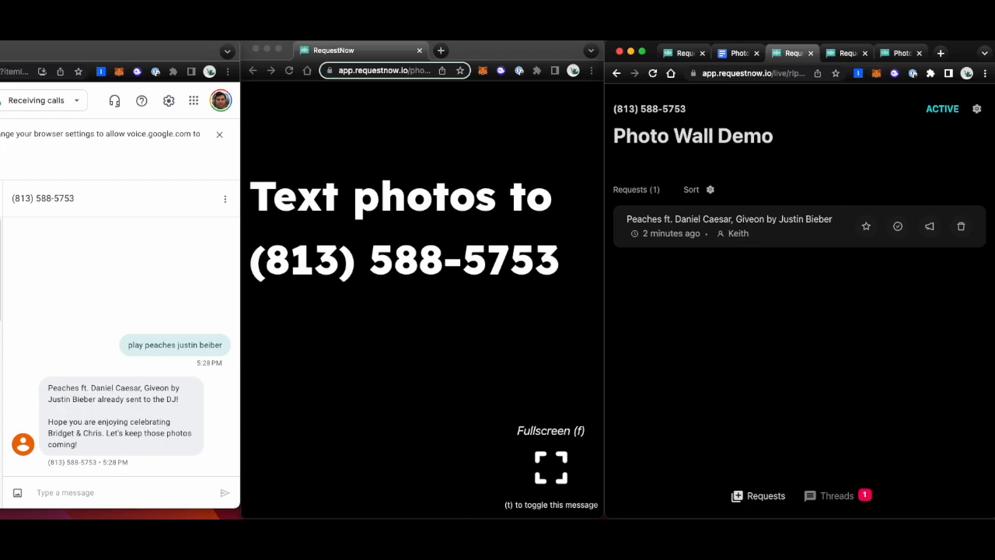
left_click(895, 53)
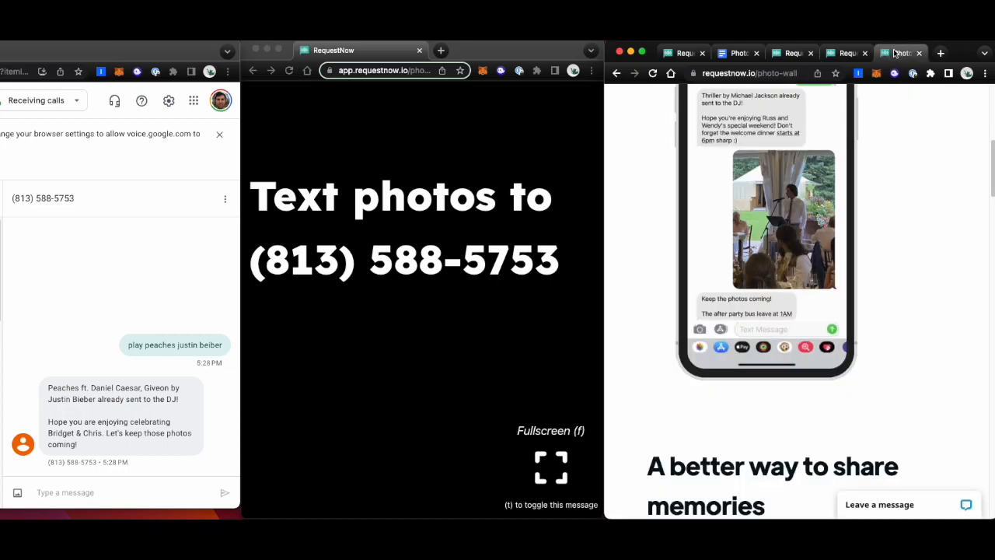
left_click(843, 58)
Step: Switch to the Google Voice conversation and text the grassy trail photo from the photos_demo folder to the event's number
left_click(98, 488)
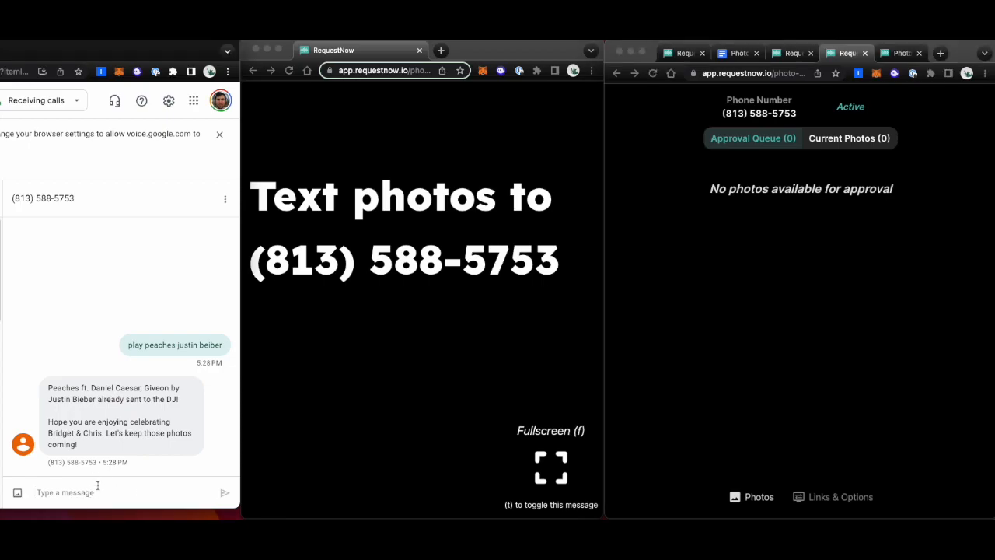
left_click(17, 493)
left_click(46, 355)
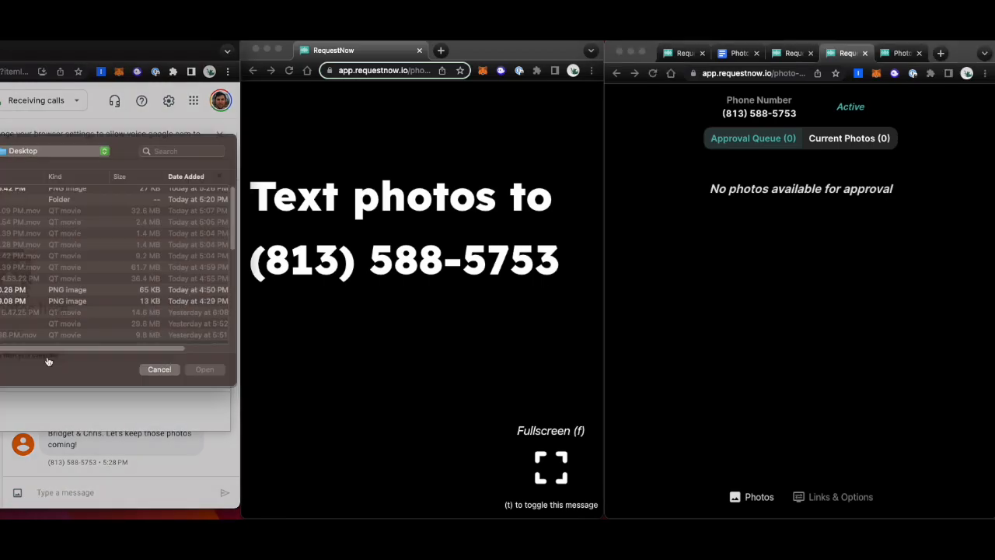
double_click(16, 218)
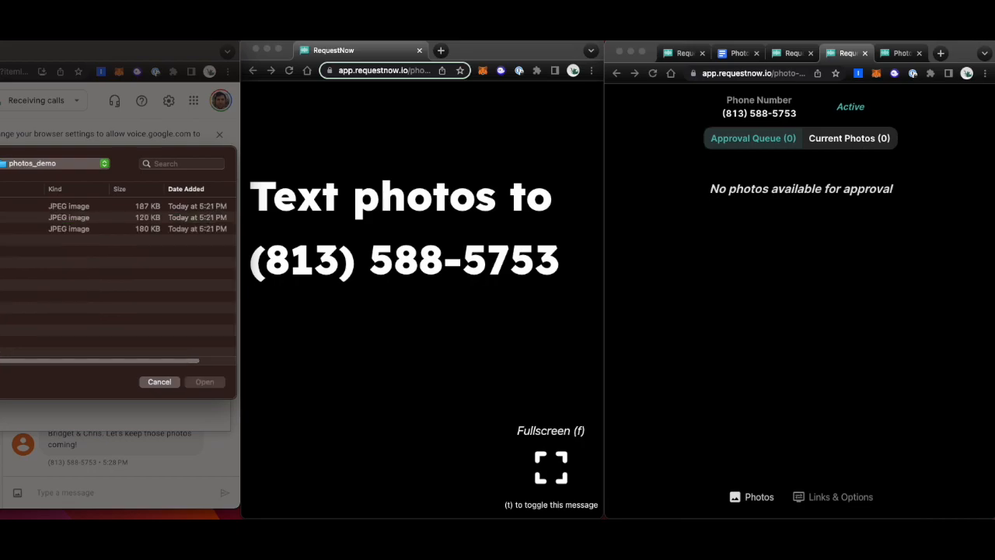
left_click(15, 218)
left_click(16, 206)
left_click(202, 382)
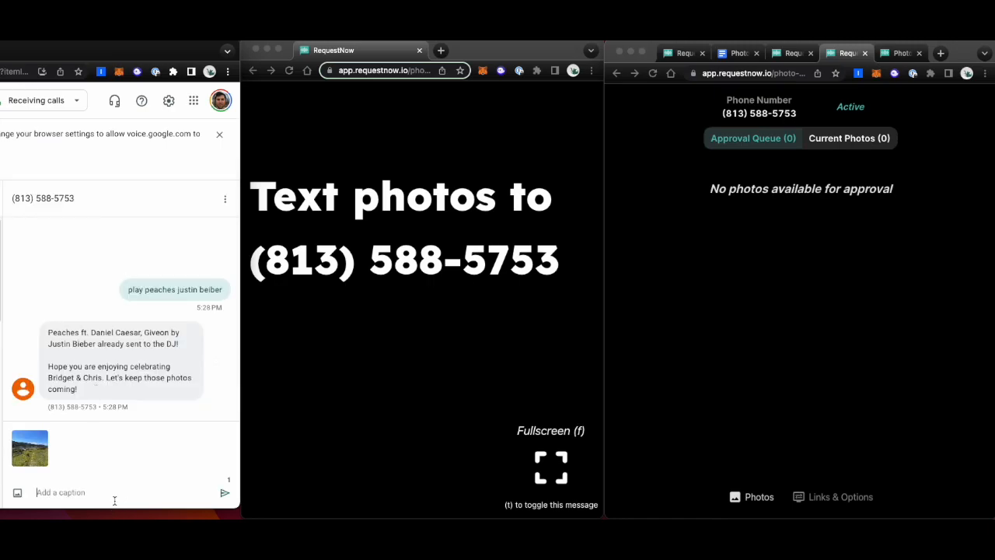
left_click(224, 493)
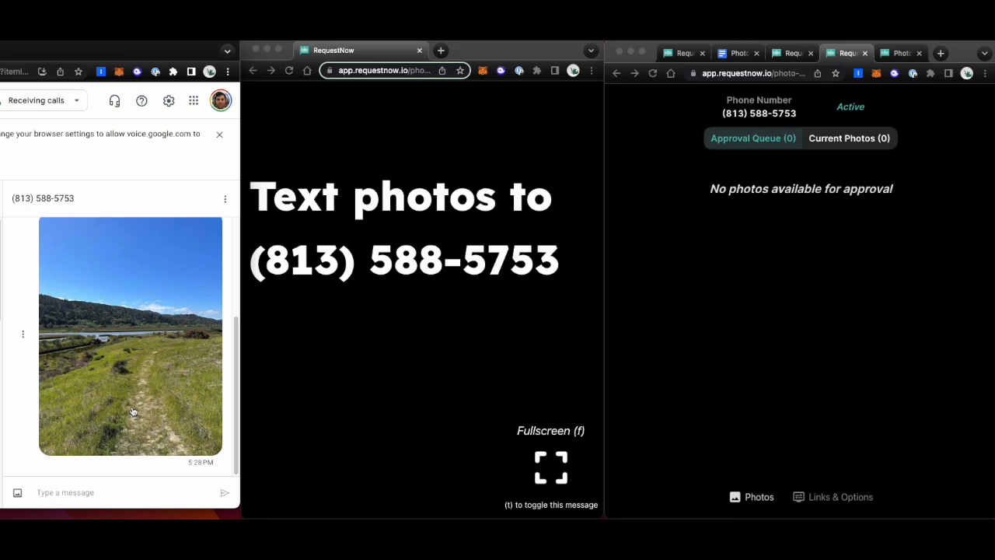
Step: Examine the automatic reply to the photo, and preview the trail photo full size from the Approval Queue
left_click(813, 331)
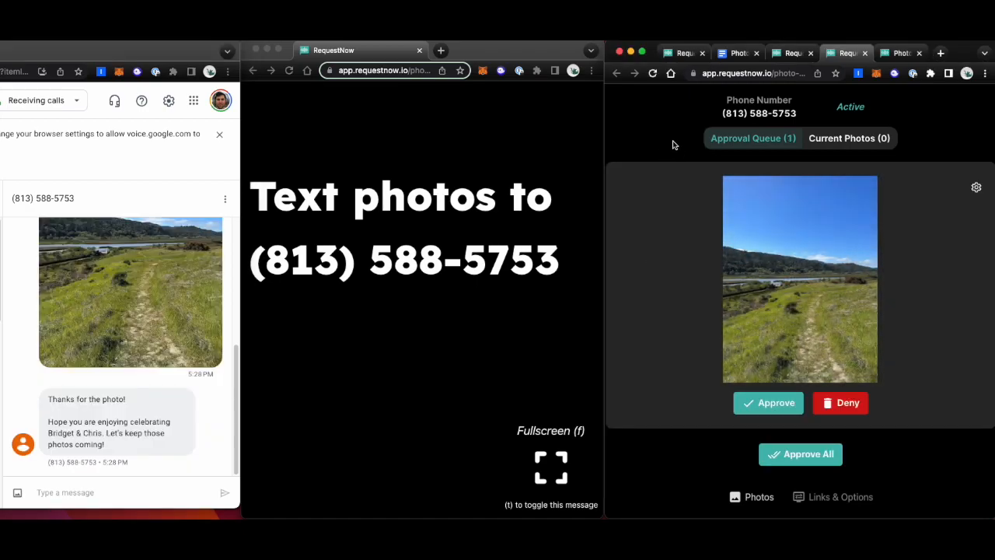
left_click_drag(129, 397, 45, 396)
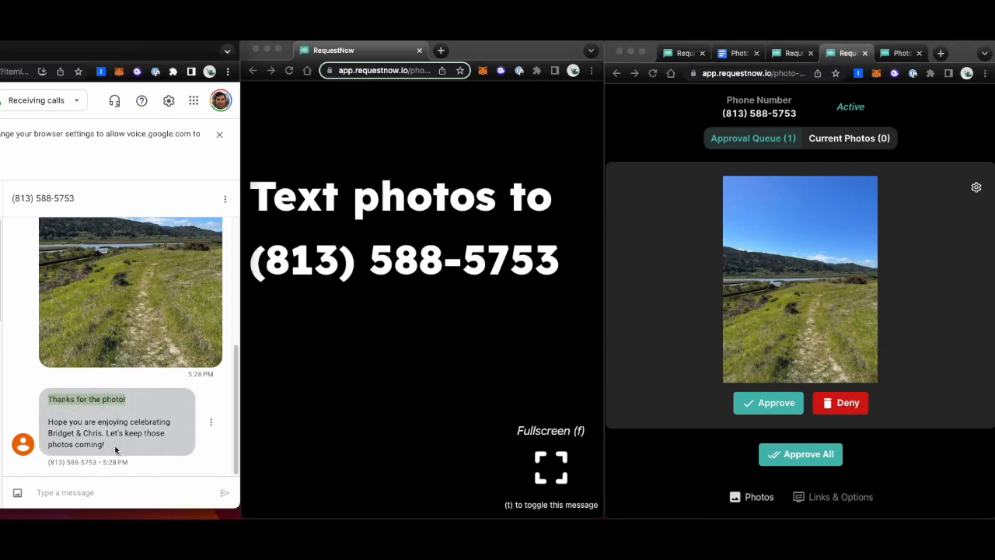
left_click_drag(117, 449, 51, 419)
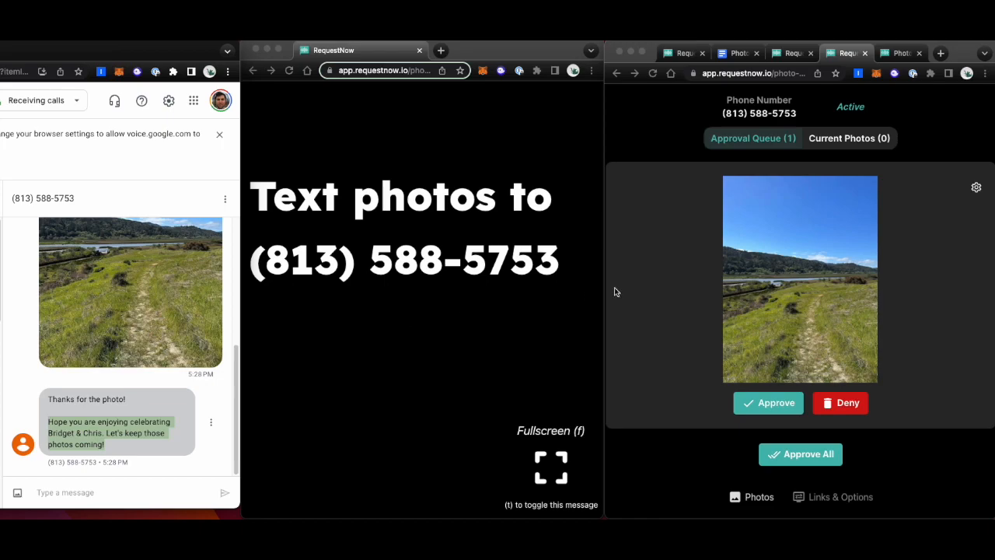
left_click(805, 262)
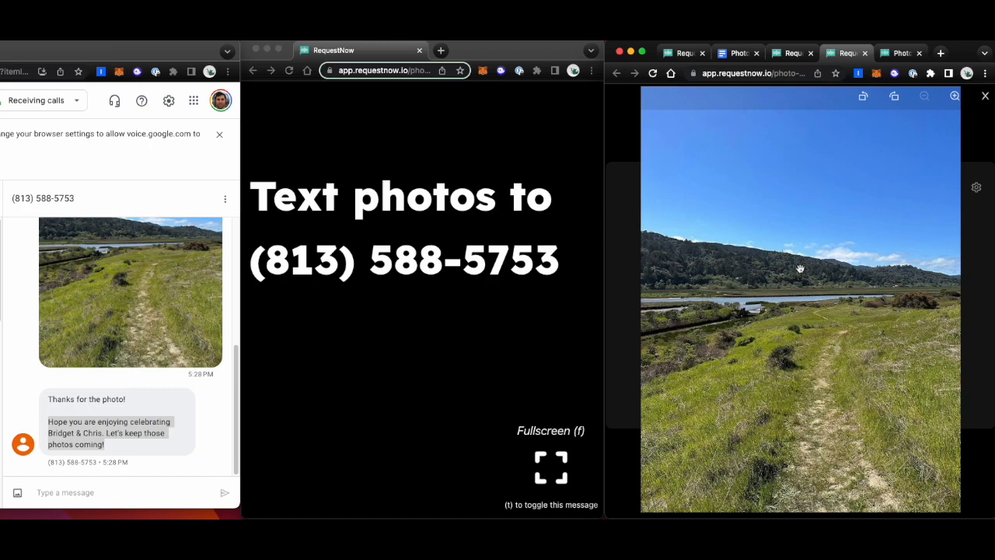
left_click(984, 96)
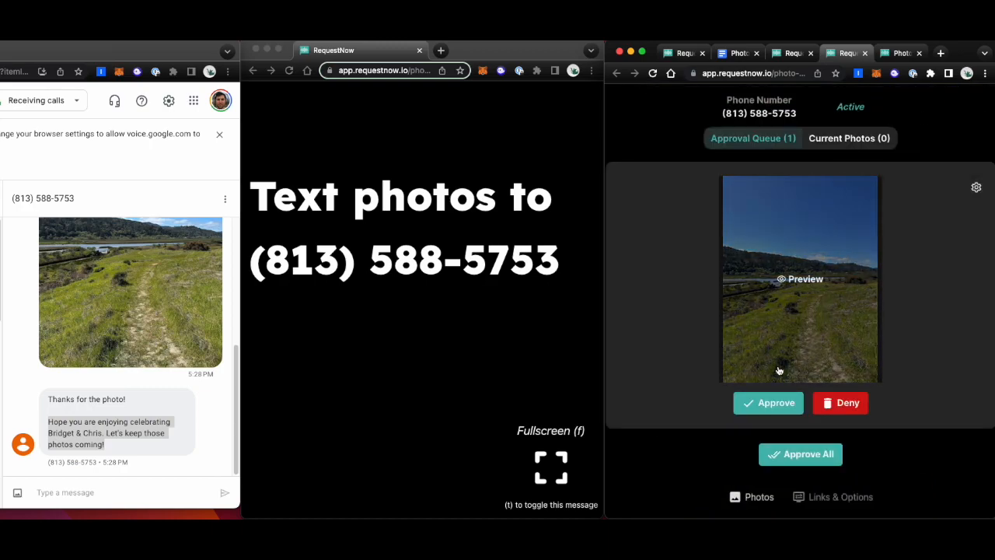
Step: Approve the trail photo, check it under Current Photos and return to the Approval Queue
left_click(753, 403)
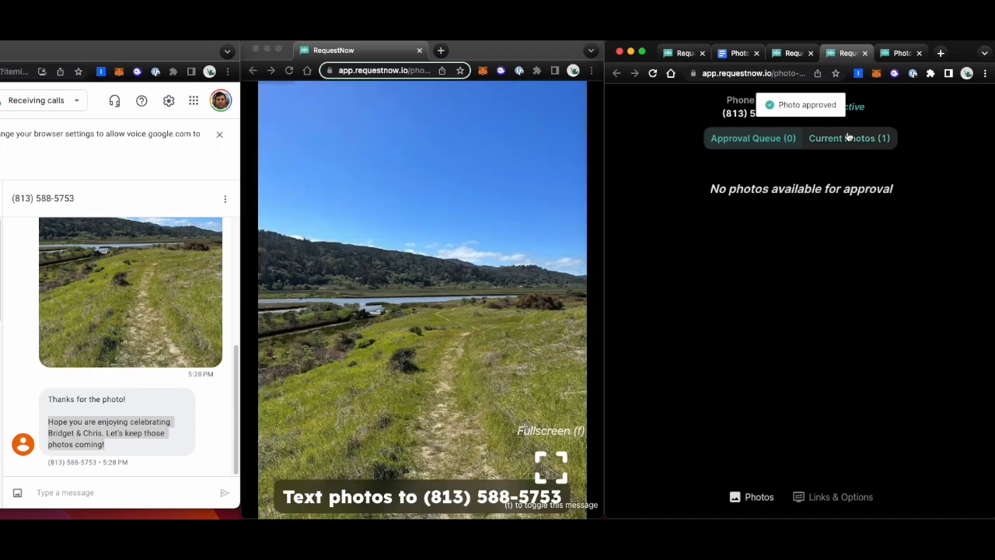
left_click(854, 139)
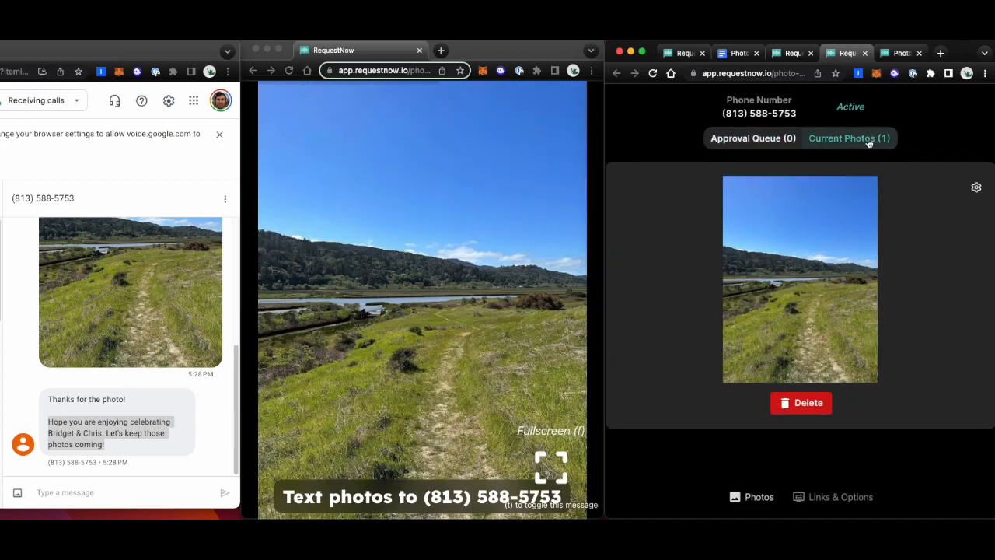
left_click(734, 139)
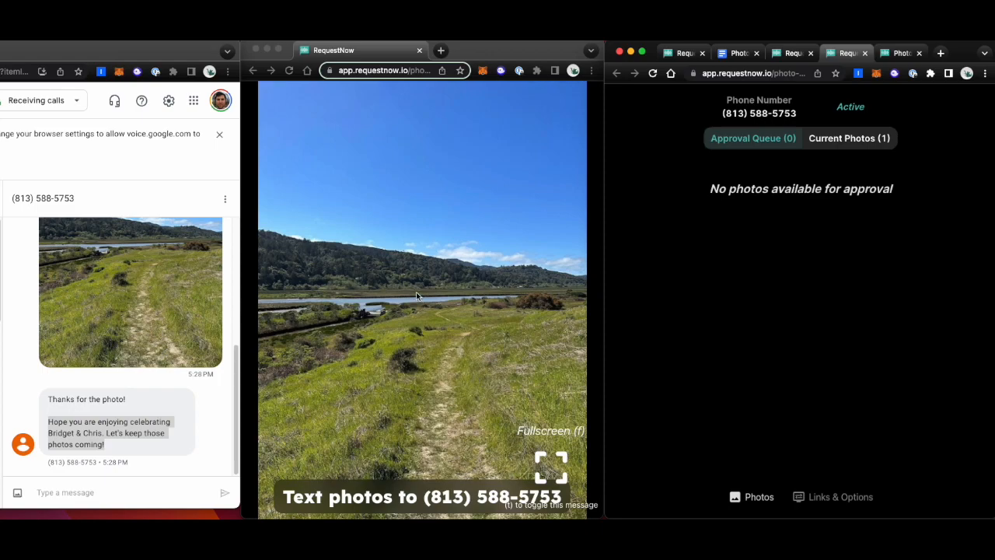
Step: Text the food photo and the street photo from the photos_demo folder to the event's number in one message
left_click(18, 492)
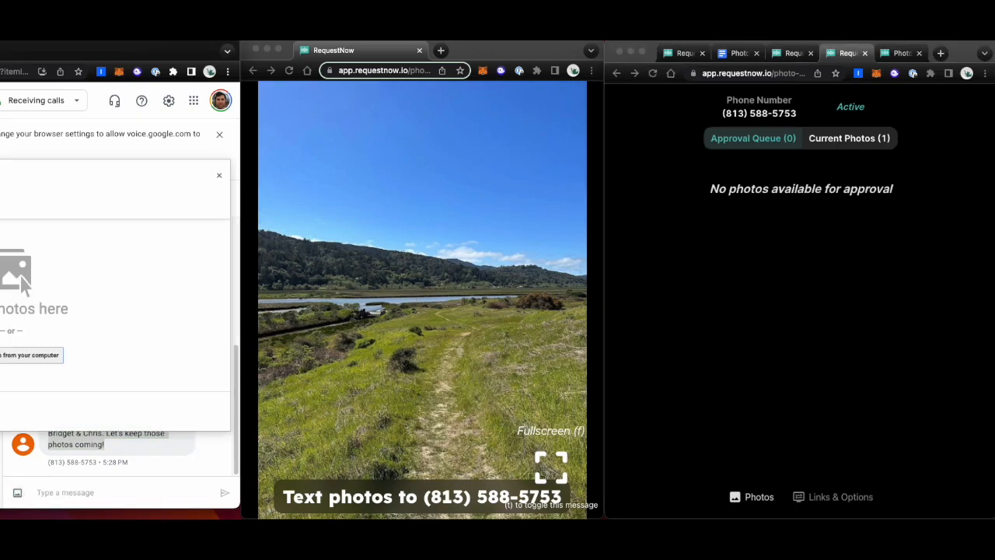
left_click(3, 356)
left_click(3, 218)
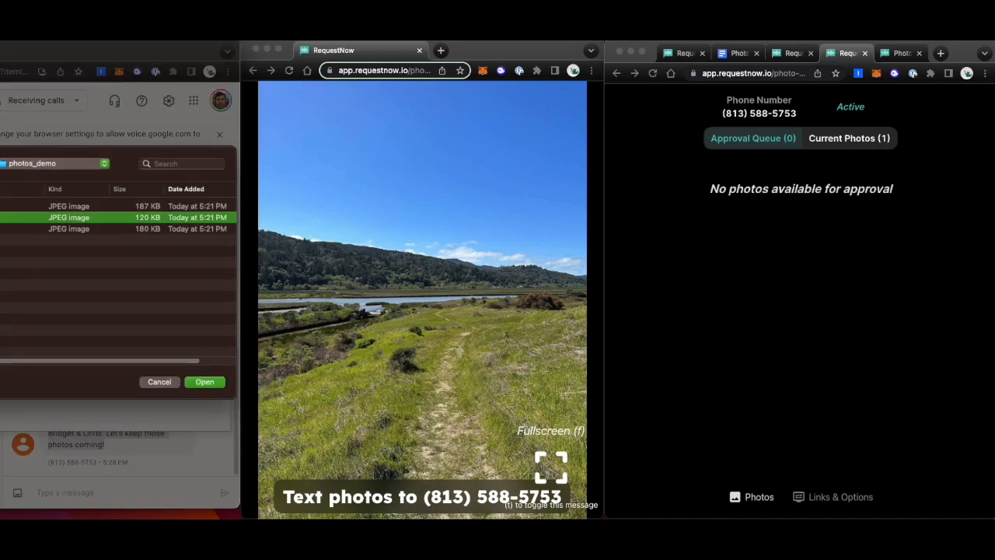
left_click(3, 228)
key("shift+Up")
key("Return")
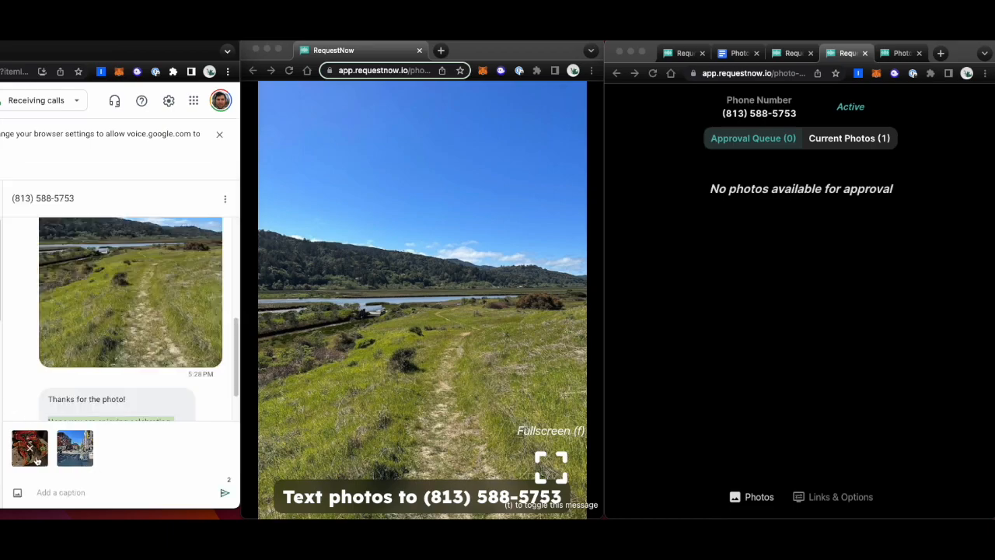
left_click(223, 493)
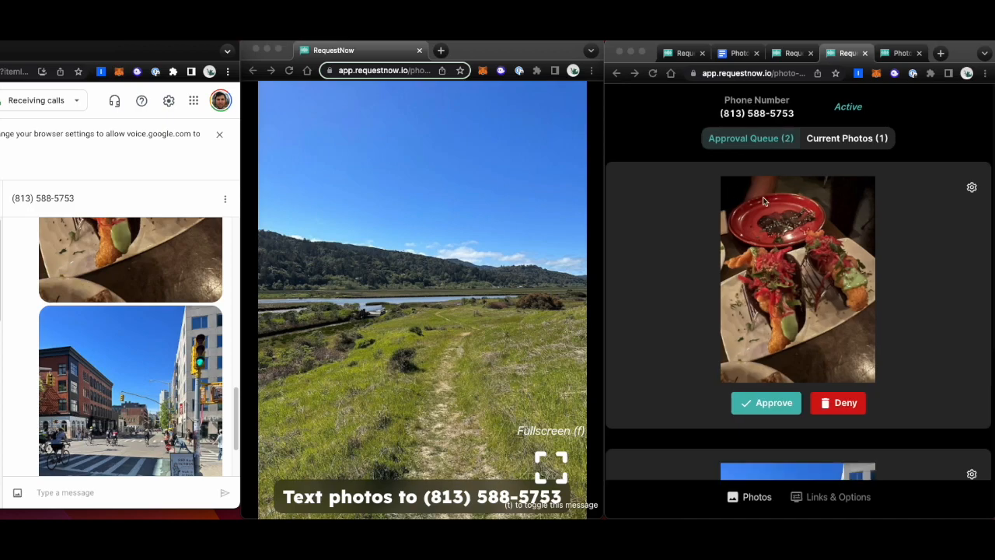
Step: Review the food and street photos in the Approval Queue and approve them all at once
scroll(789, 270, "down", 1)
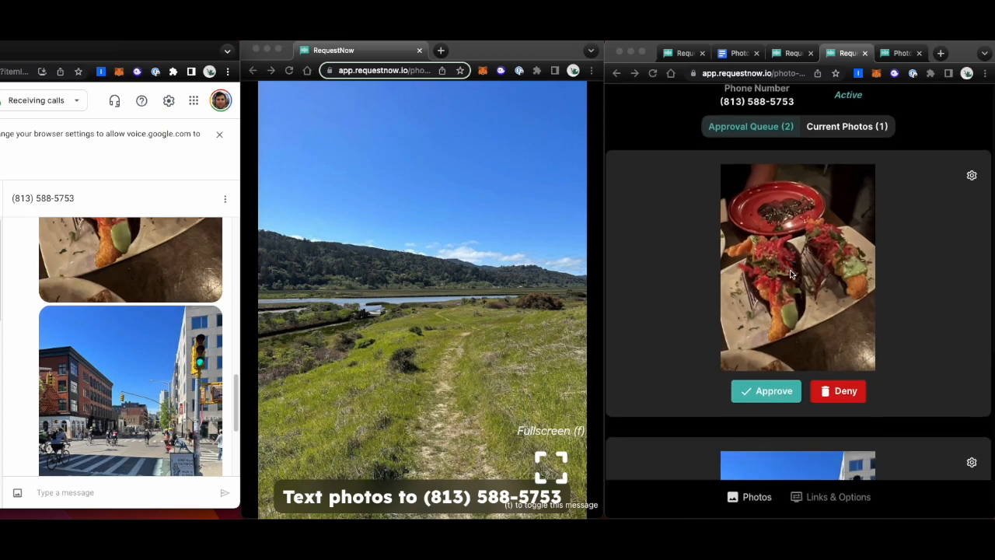
scroll(789, 274, "down", 5)
scroll(790, 272, "up", 5)
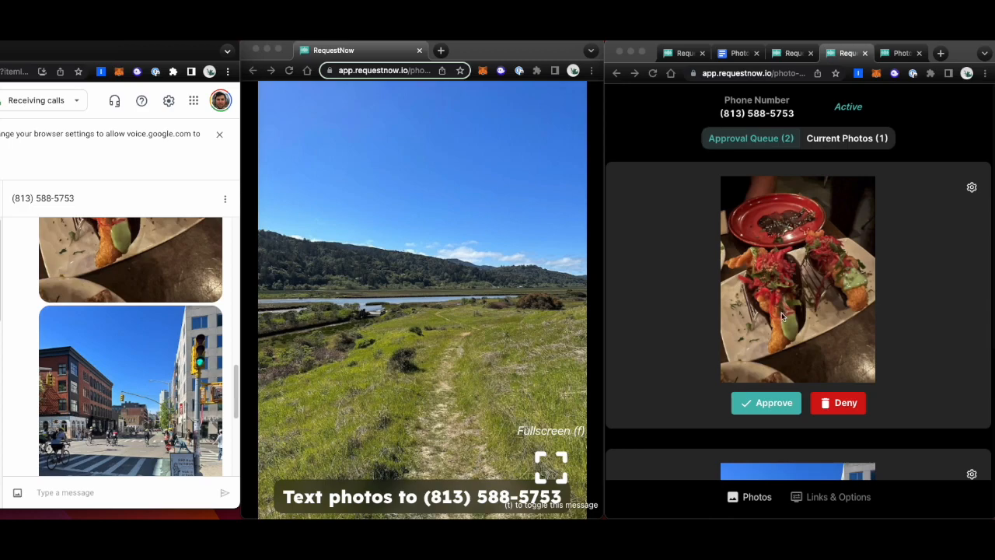
scroll(784, 315, "down", 5)
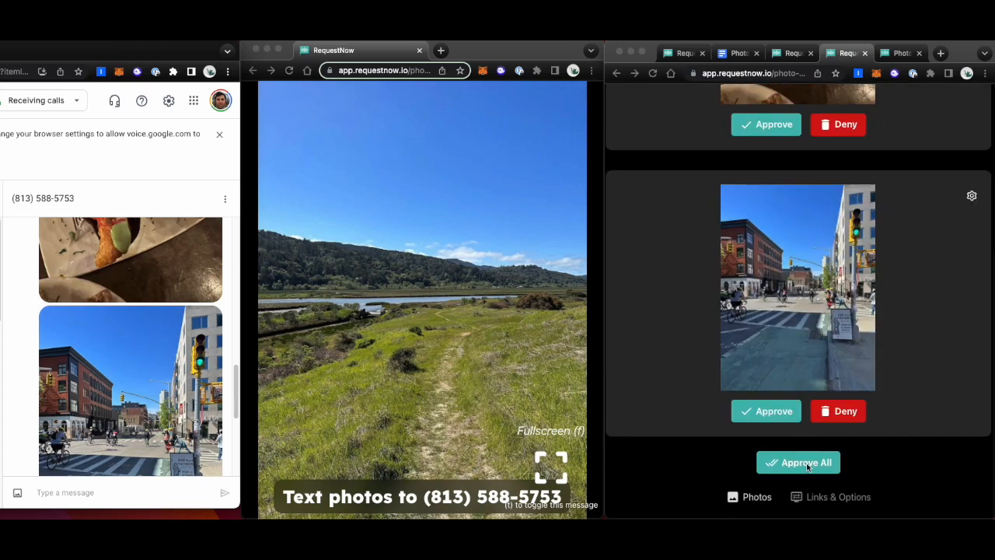
left_click(792, 464)
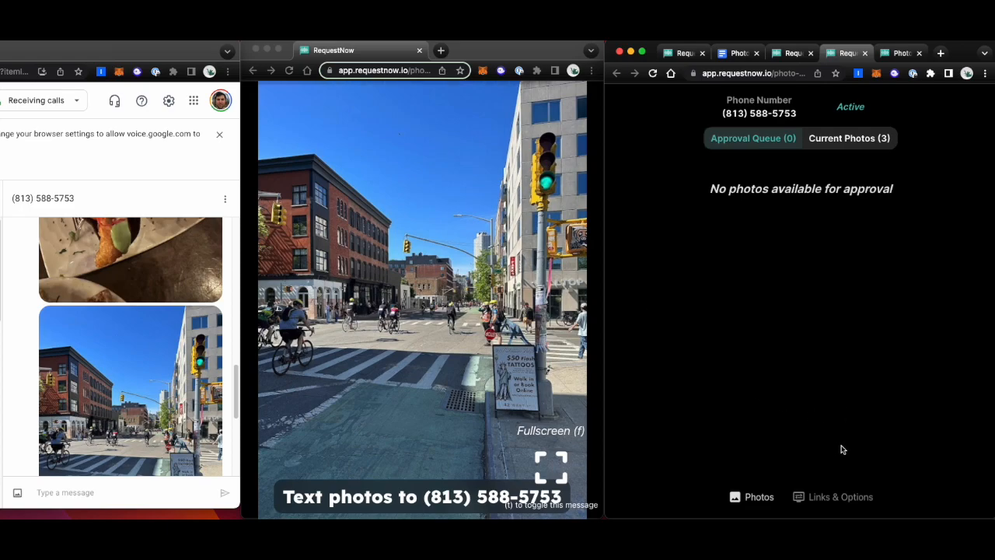
Step: In the slideshow options, set the transition to slide and turn off the caption with text instructions
left_click(842, 497)
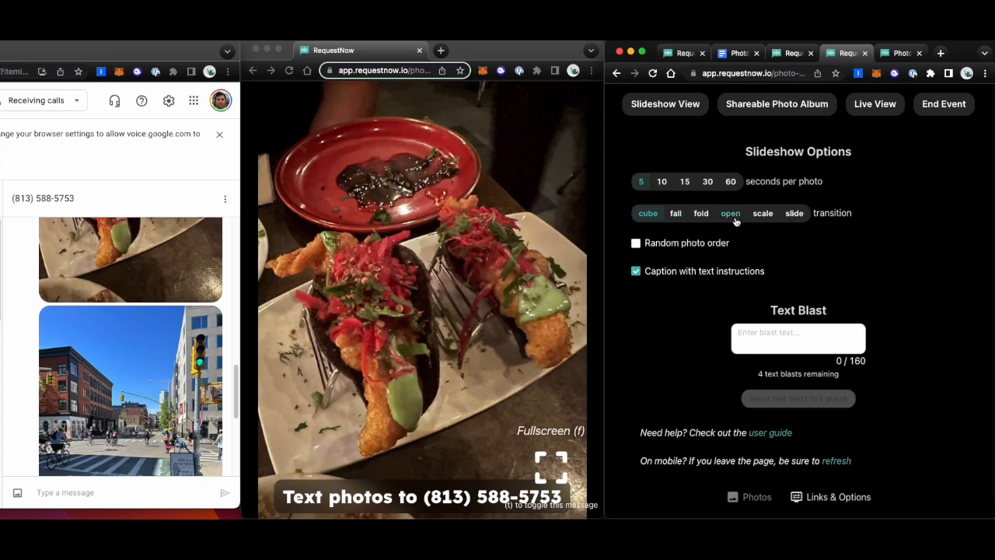
left_click(794, 215)
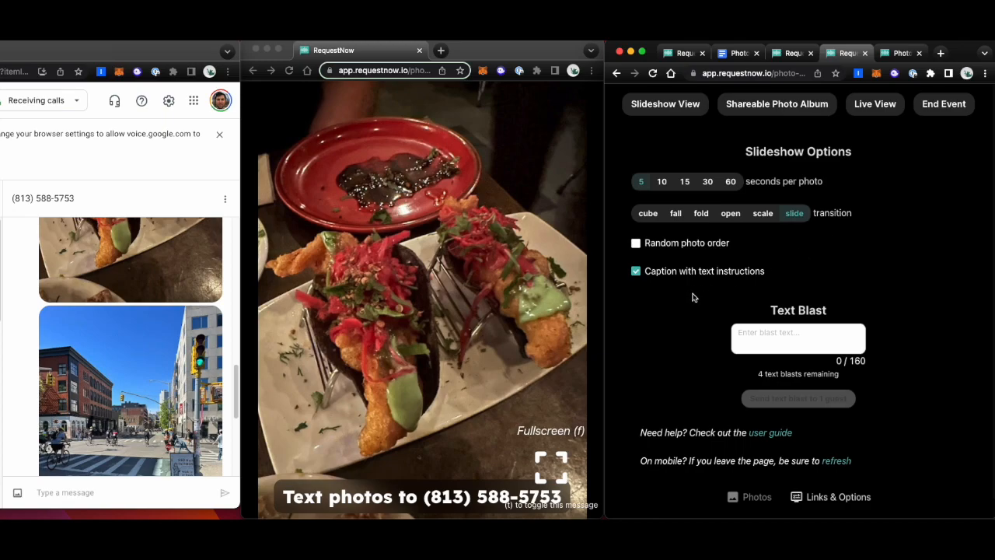
left_click(637, 272)
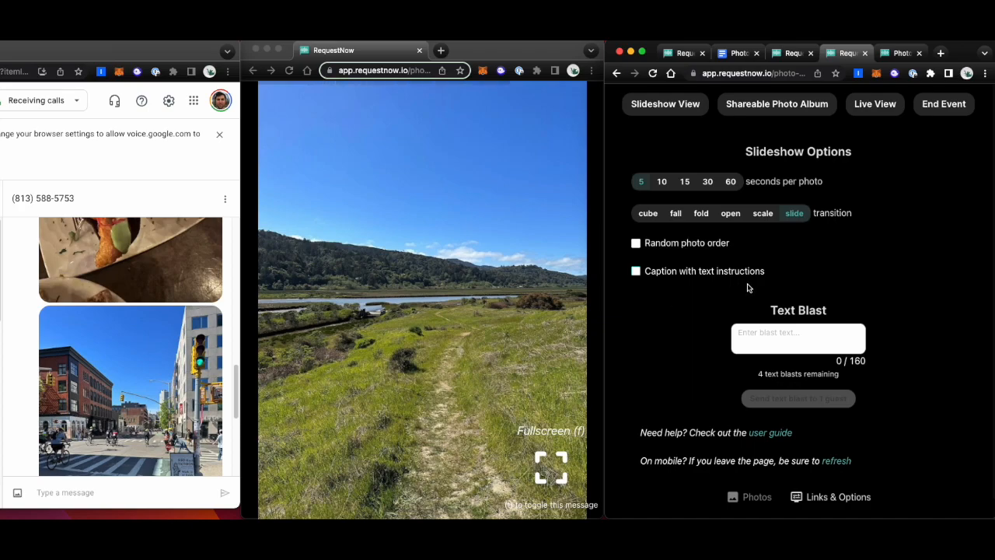
Step: Try the fold transition, settle on the fall transition, and set the slideshow to 15 seconds per photo
left_click(702, 216)
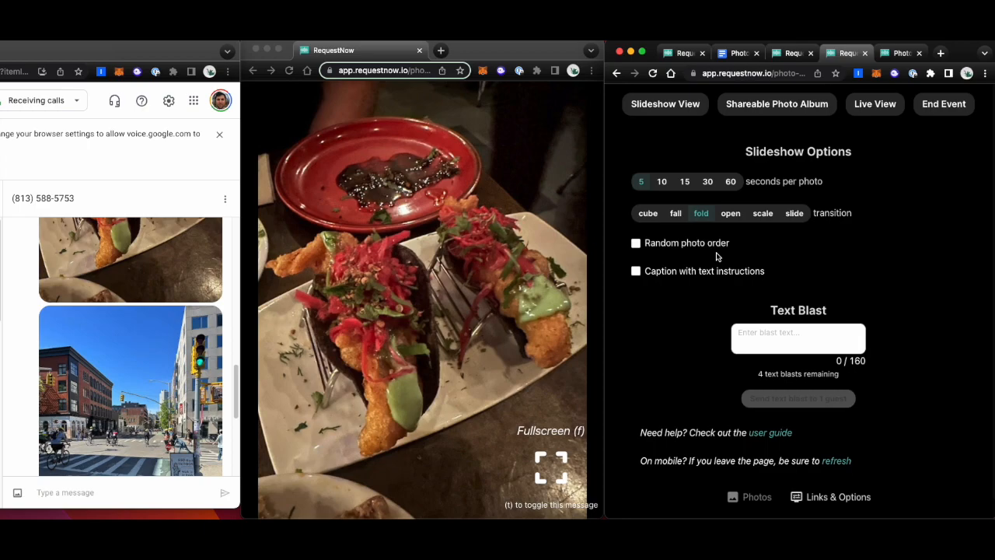
left_click(677, 215)
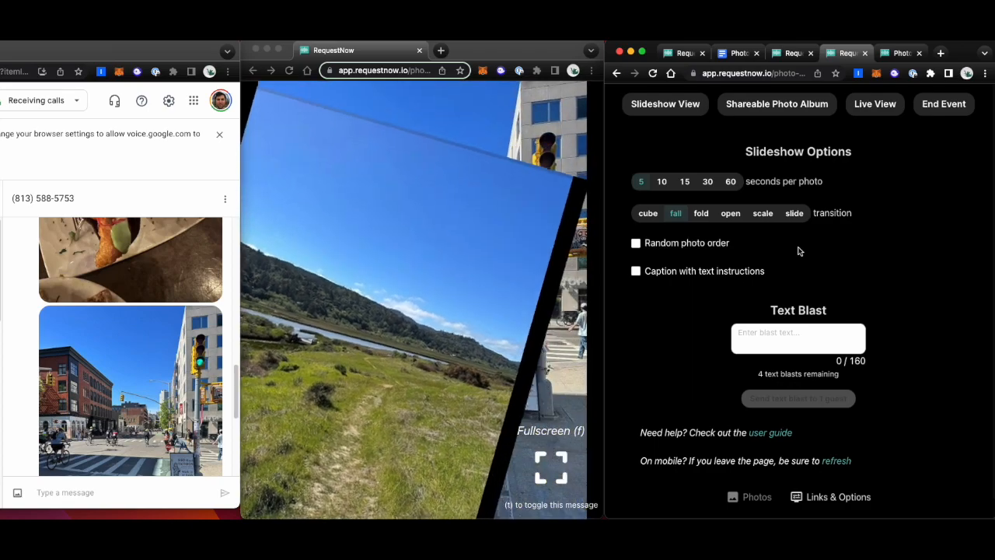
left_click(685, 182)
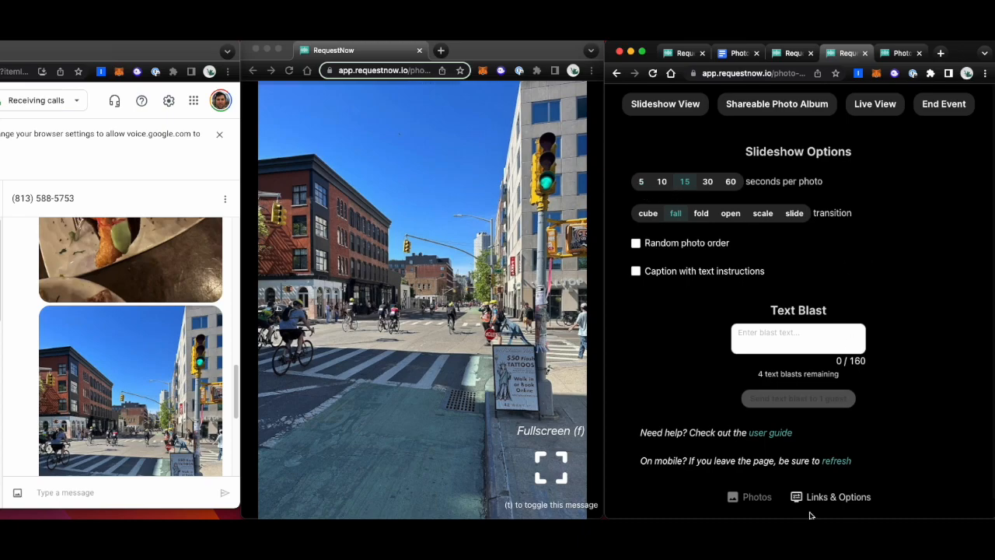
Step: Return to the photo lists, check the automatic replies in the text conversation, and look through all the Current Photos
left_click(758, 496)
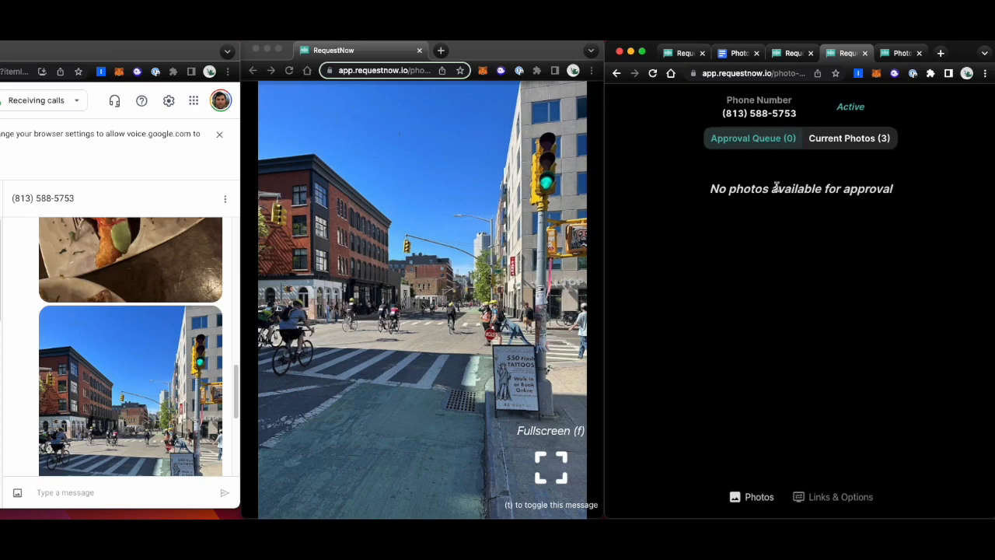
scroll(101, 373, "down", 5)
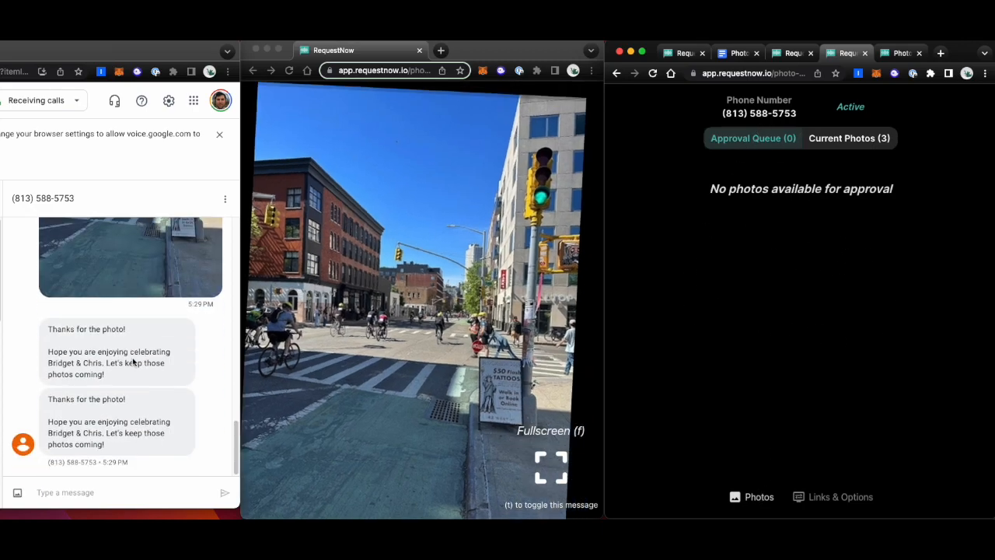
left_click(848, 138)
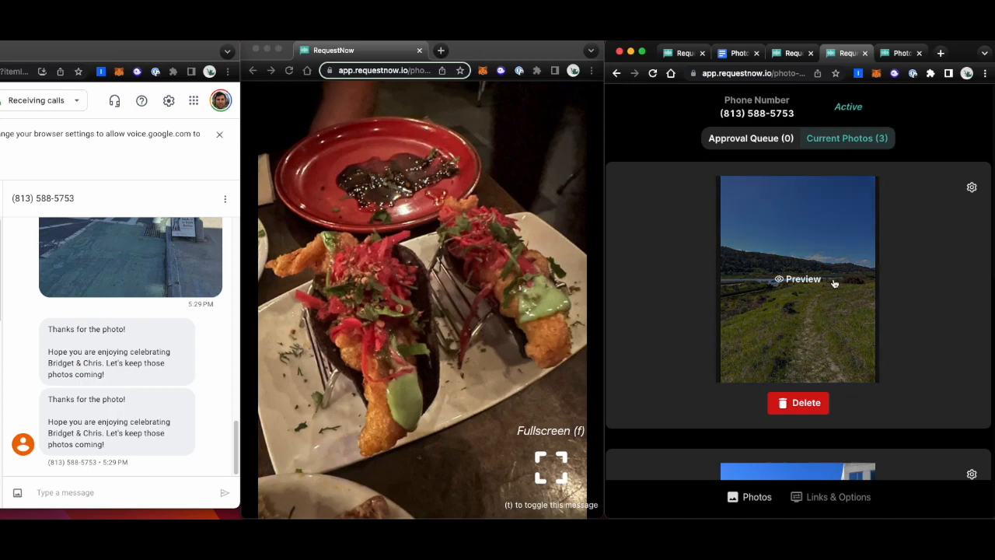
scroll(835, 282, "down", 10)
scroll(834, 283, "up", 10)
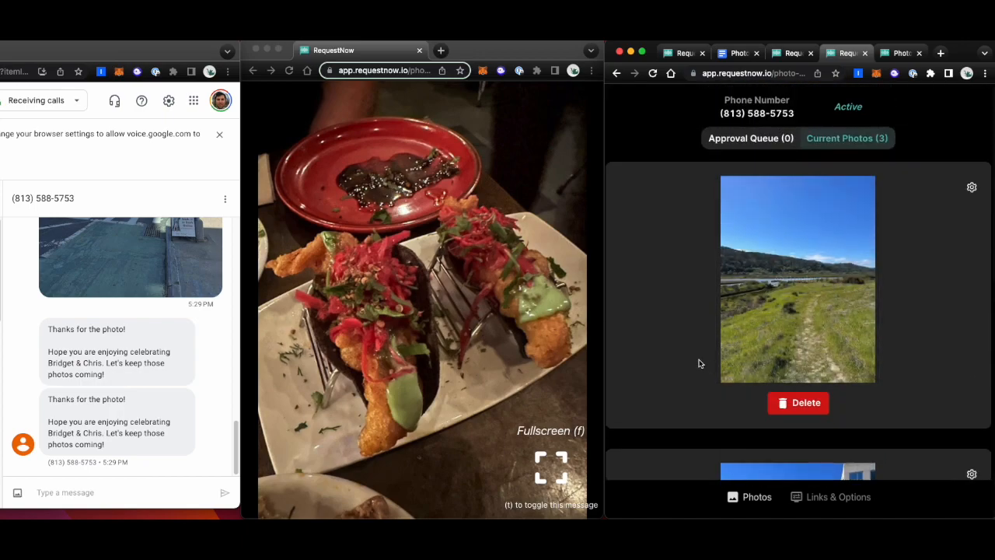
scroll(738, 373, "down", 3)
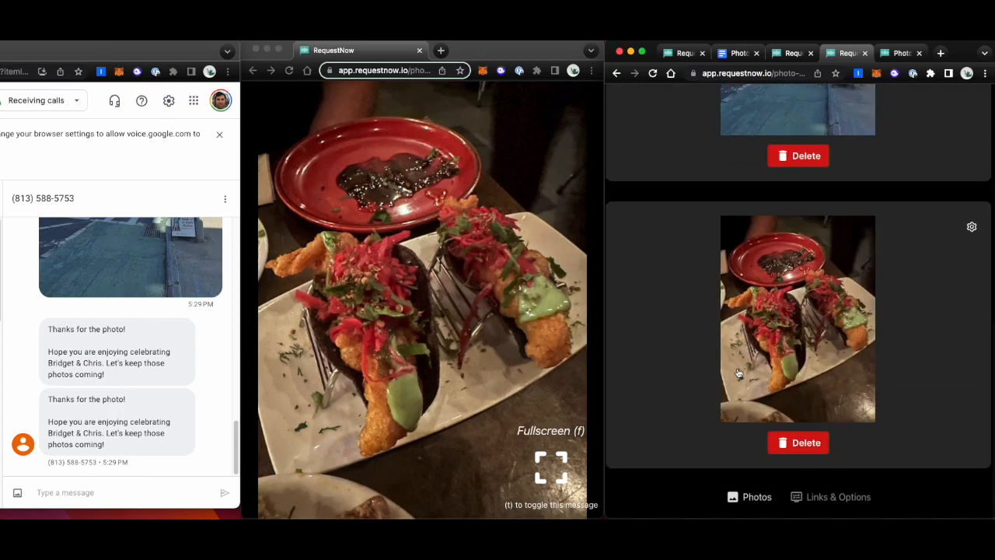
scroll(740, 347, "up", 5)
mouse_move(740, 347)
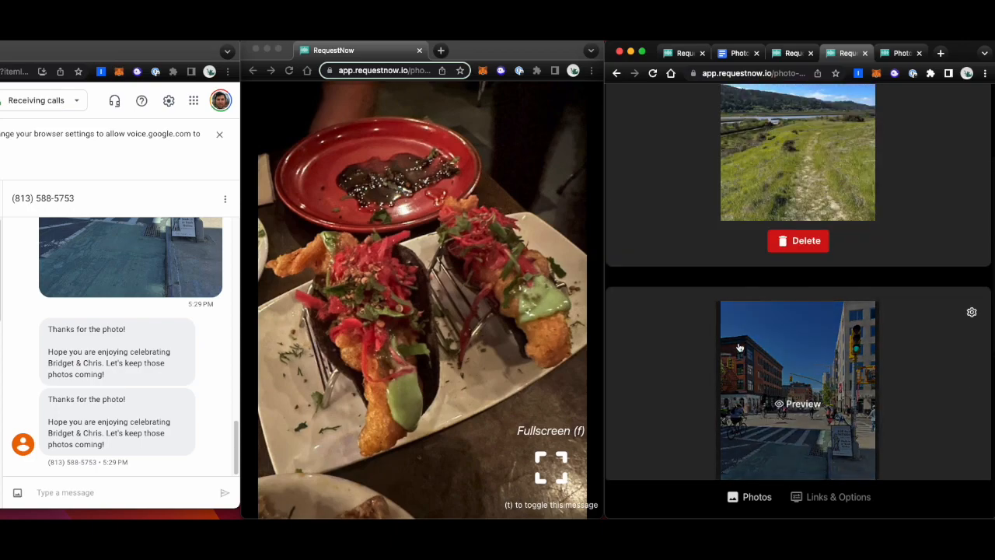
scroll(738, 344, "up", 3)
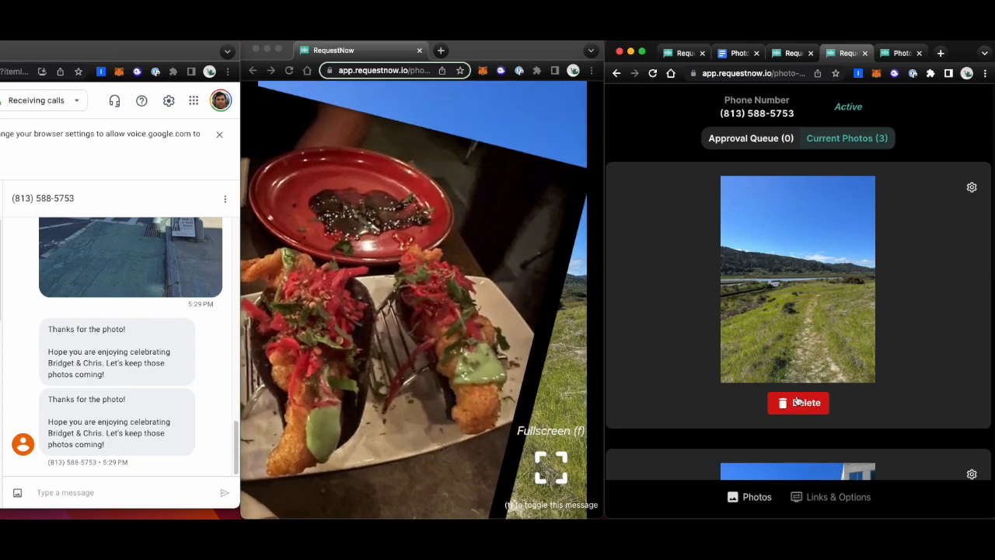
scroll(798, 401, "down", 7)
scroll(798, 400, "up", 7)
scroll(798, 398, "up", 1)
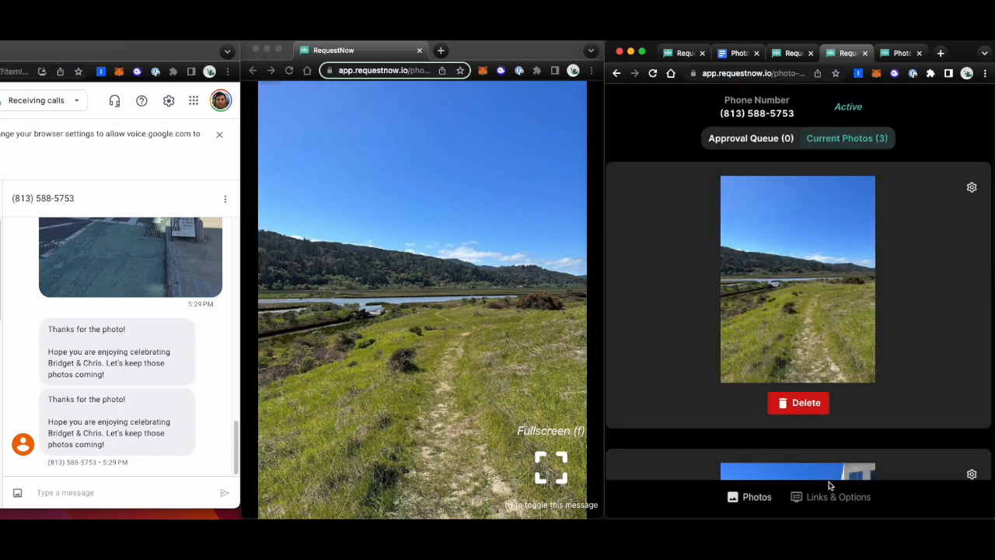
Step: Open the event's shareable photo album from the options, look through its photos, and preview the hillside trail photo
left_click(829, 501)
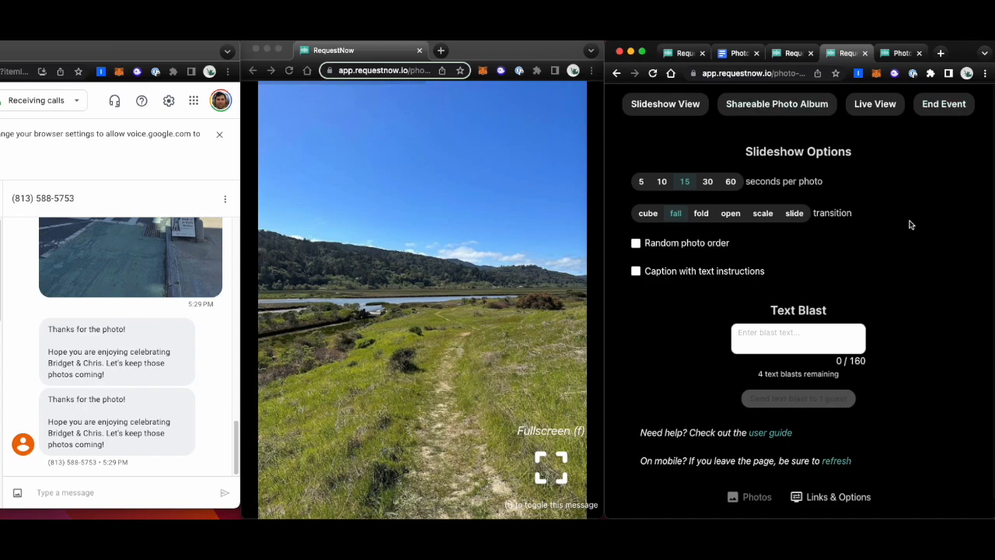
left_click(753, 112)
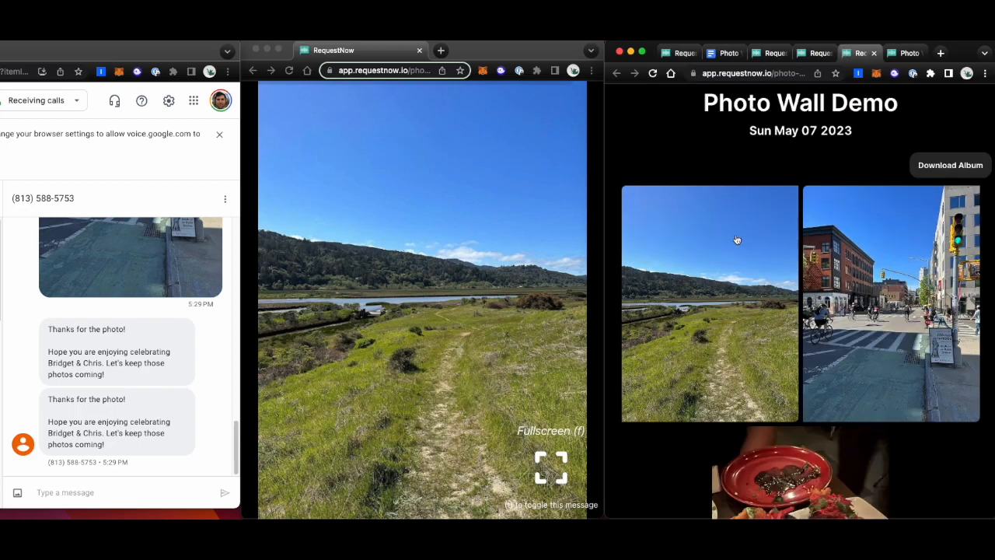
scroll(762, 222, "down", 4)
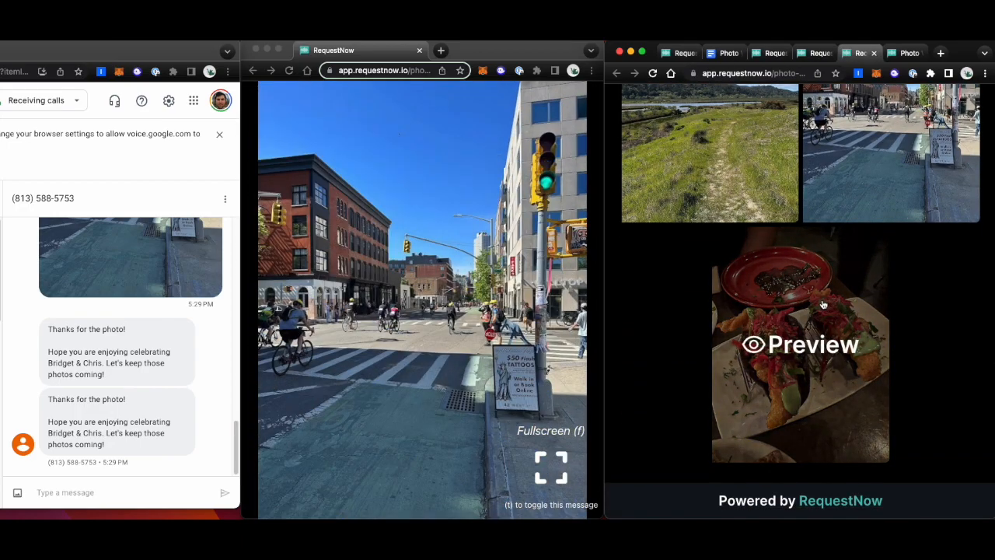
scroll(723, 249, "up", 3)
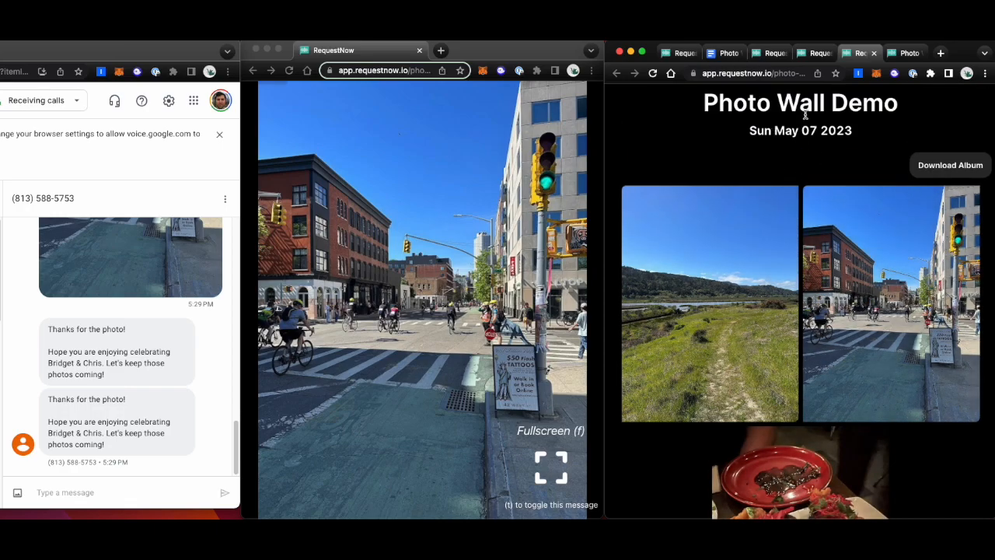
left_click(723, 321)
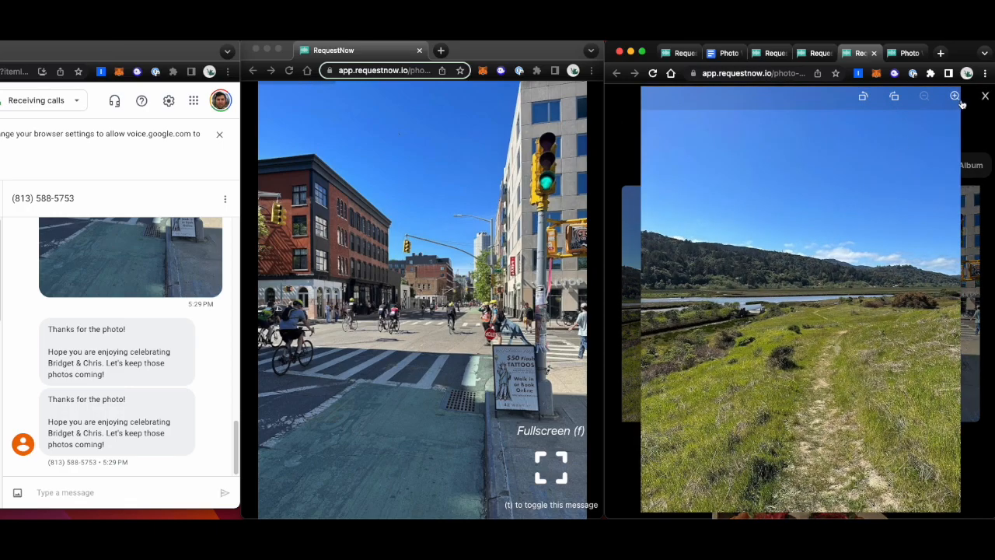
left_click(984, 95)
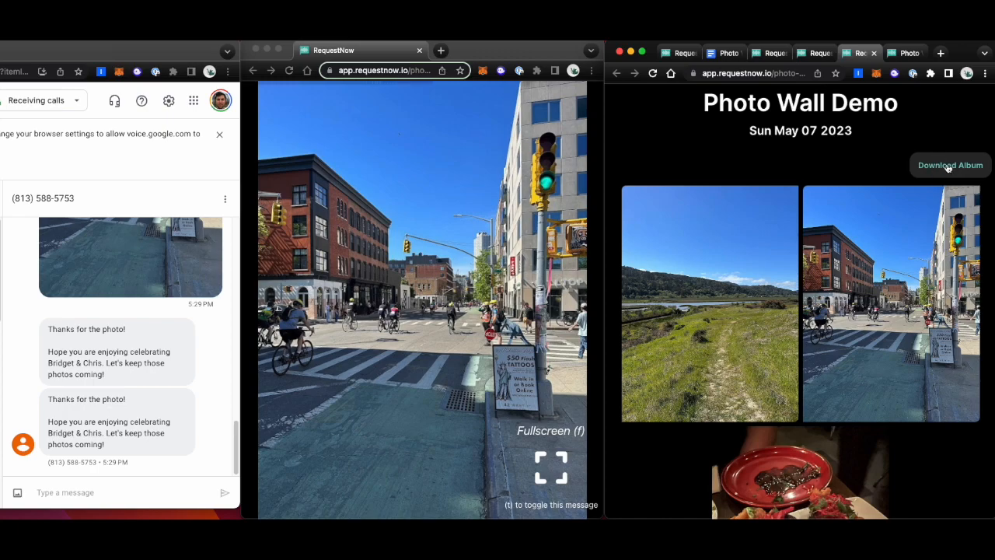
scroll(855, 310, "down", 3)
scroll(824, 342, "up", 3)
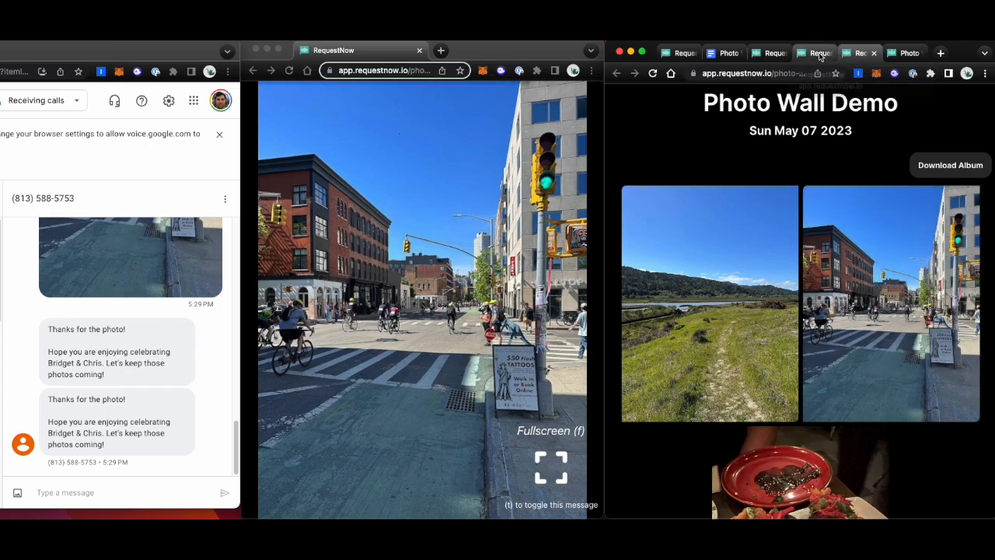
Step: Return to the event's options page and begin a text blast message
left_click(822, 54)
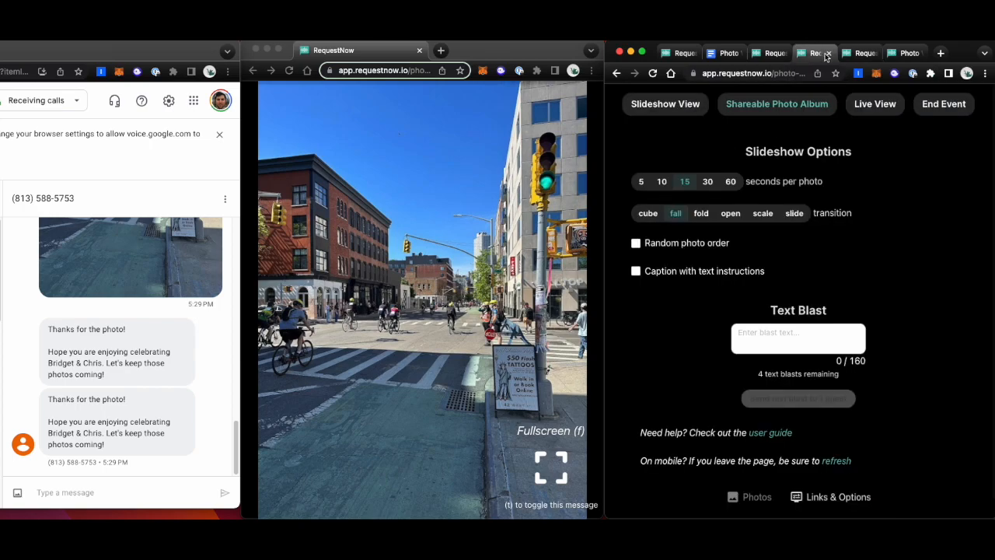
left_click(788, 333)
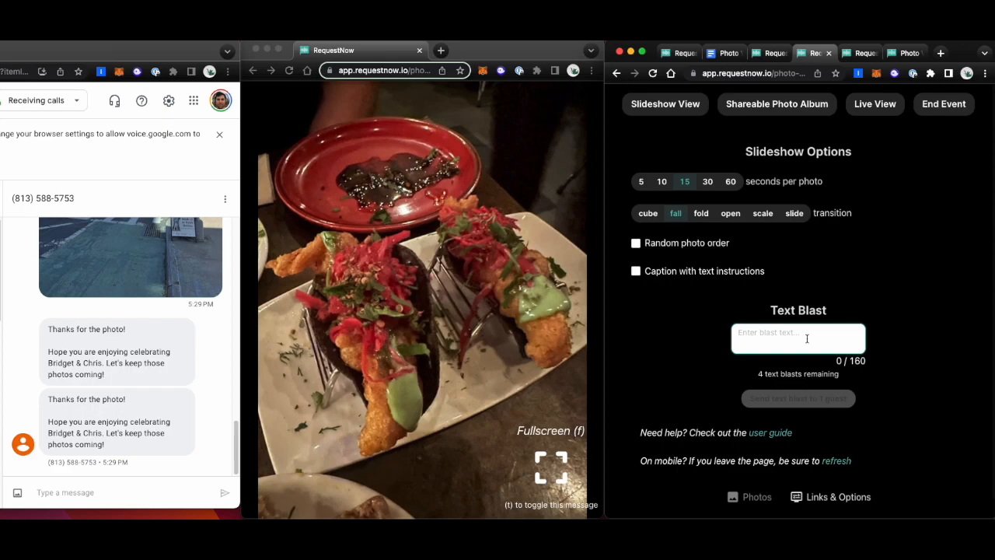
type("REMIND")
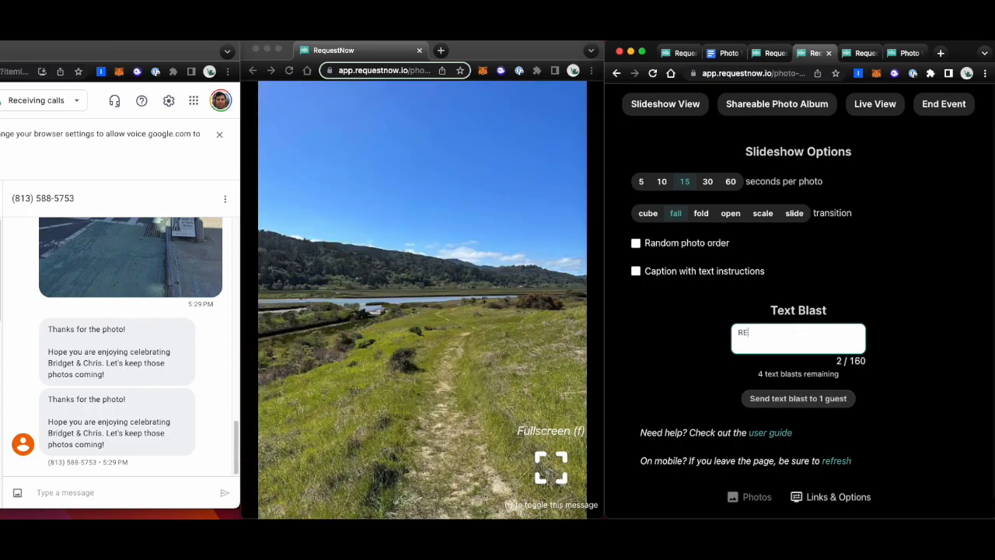
key("BackSpace")
key("BackSpace")
key("BackSpace")
key("BackSpace")
key("BackSpace")
key("BackSpace")
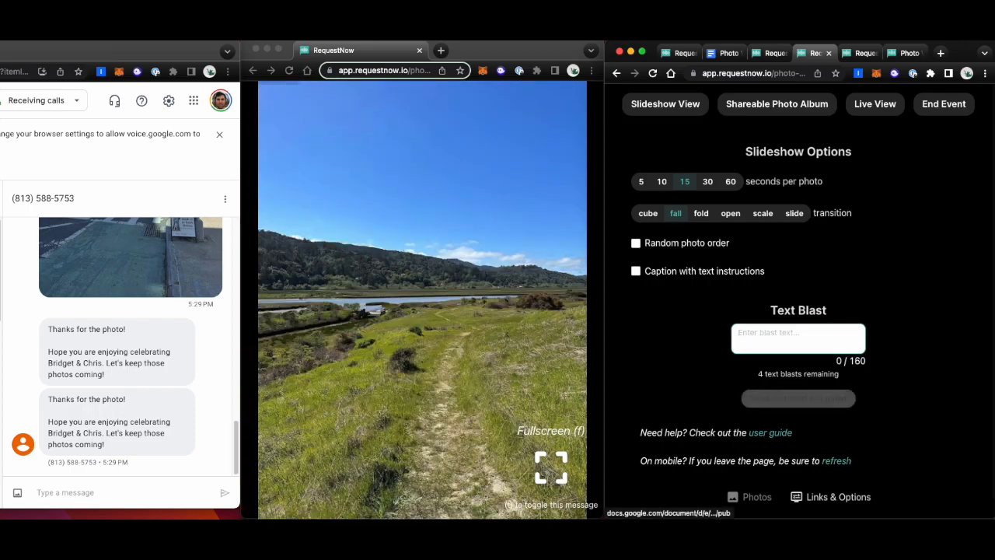
Step: Write the text blast "reminder, the party is ending in 30 mins!" signed with the couple's first names, and send it to the guest
type("reminder, the party is ending in 3")
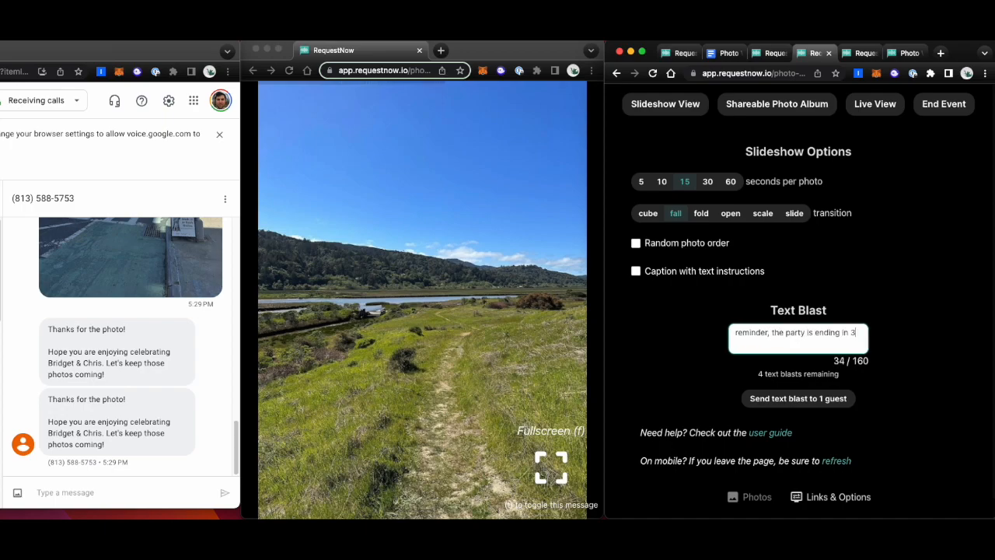
type("0 mins! - Bridget *&")
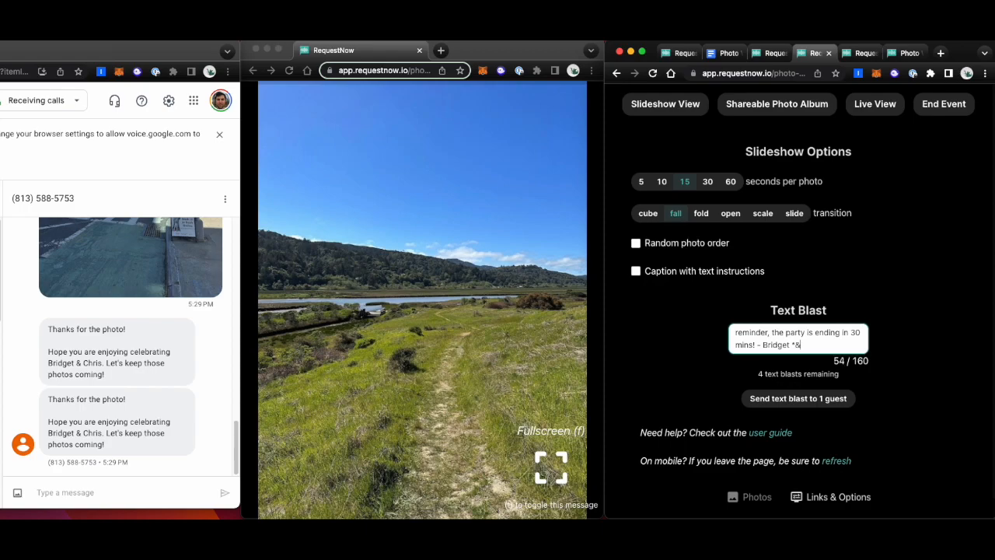
type("&")
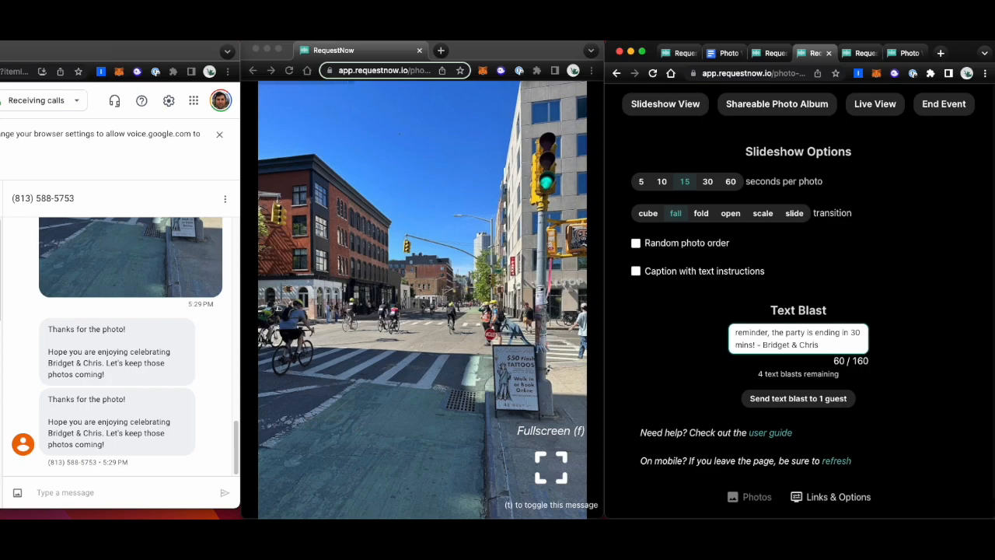
left_click(793, 400)
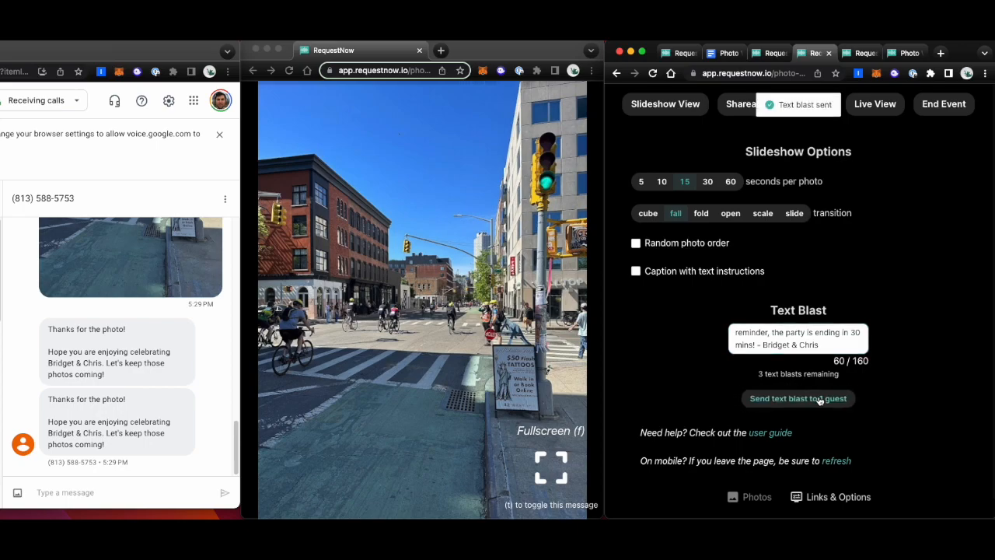
Step: Check the text conversation for the reminder blast and the number of text blasts remaining in the options
left_click(84, 493)
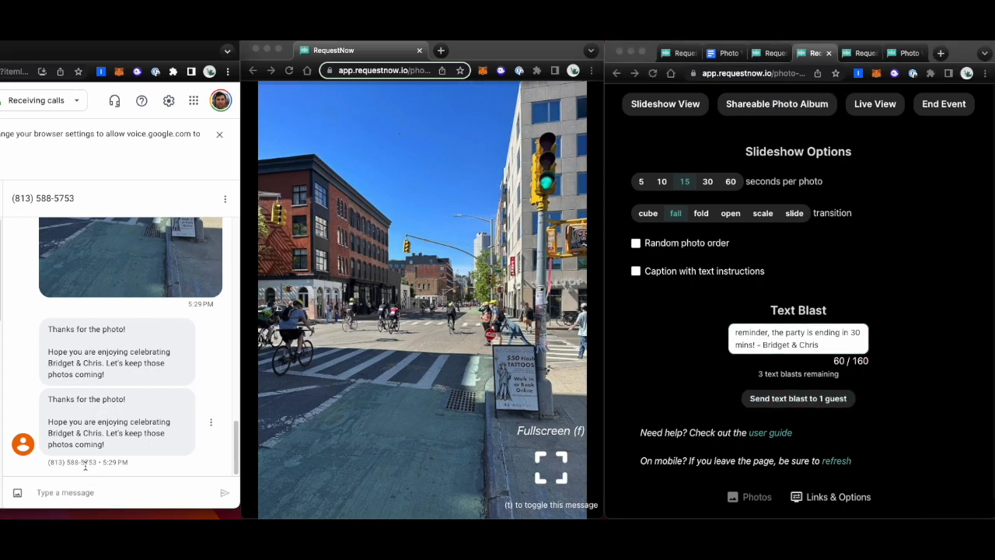
triple_click(84, 435)
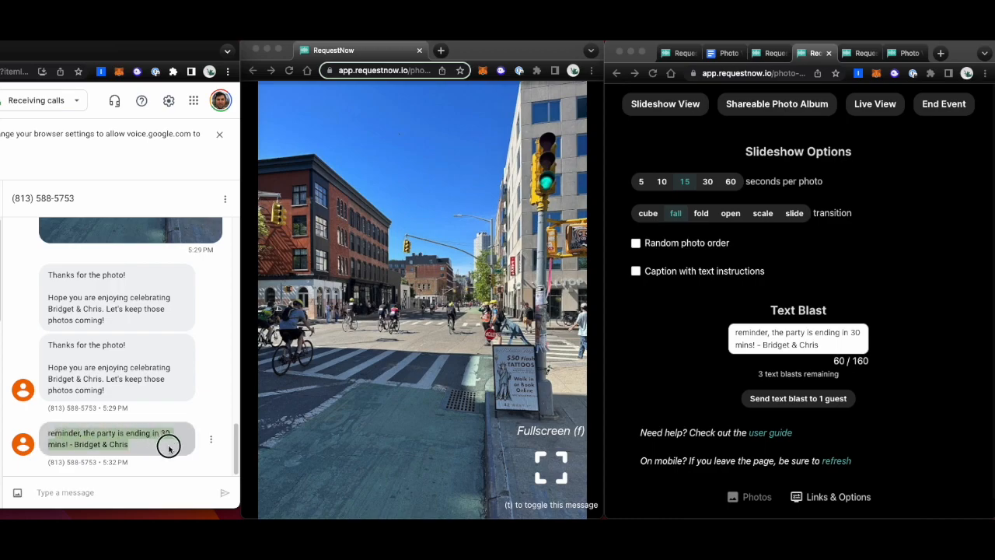
left_click(752, 375)
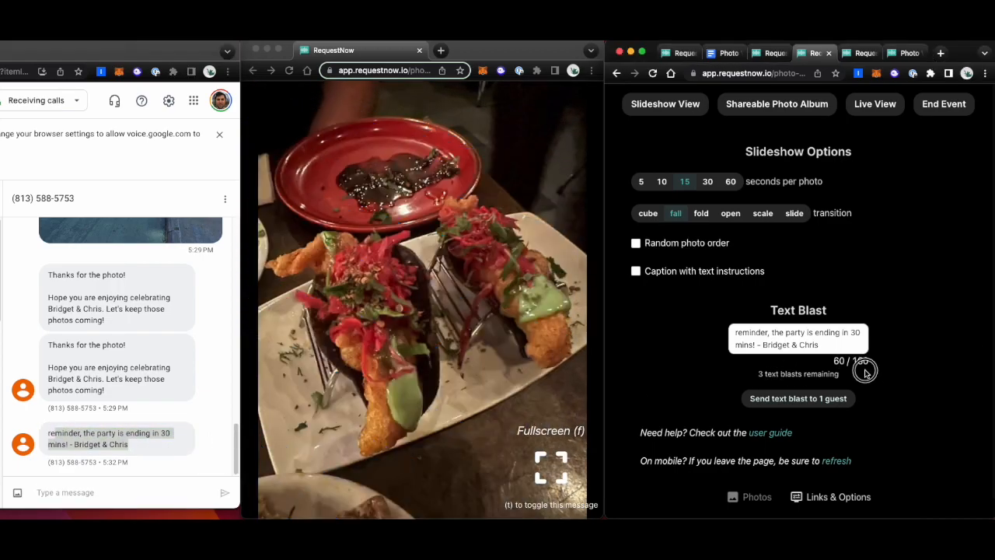
triple_click(789, 373)
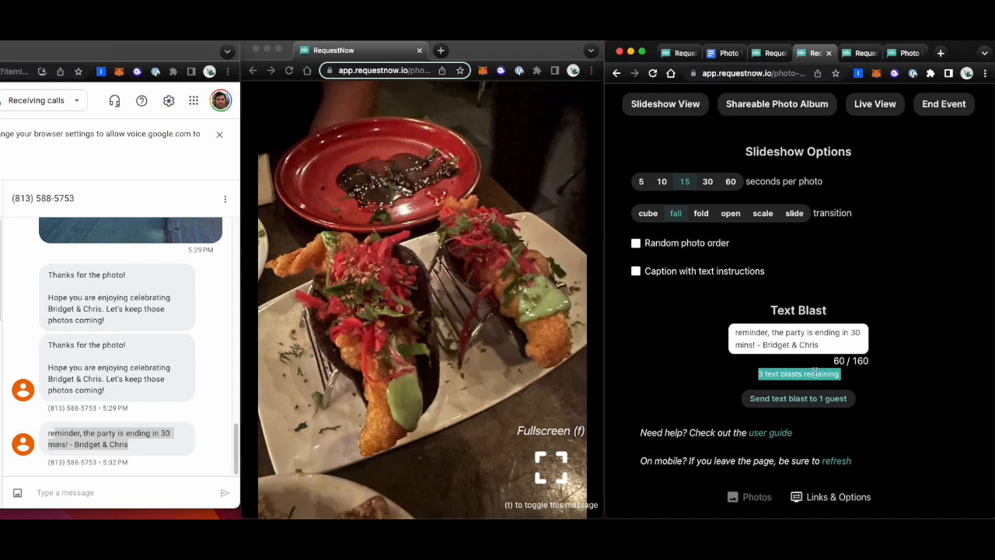
Step: Review the thank-you message and end the event, sending it to guests with the photo album link included
left_click(935, 110)
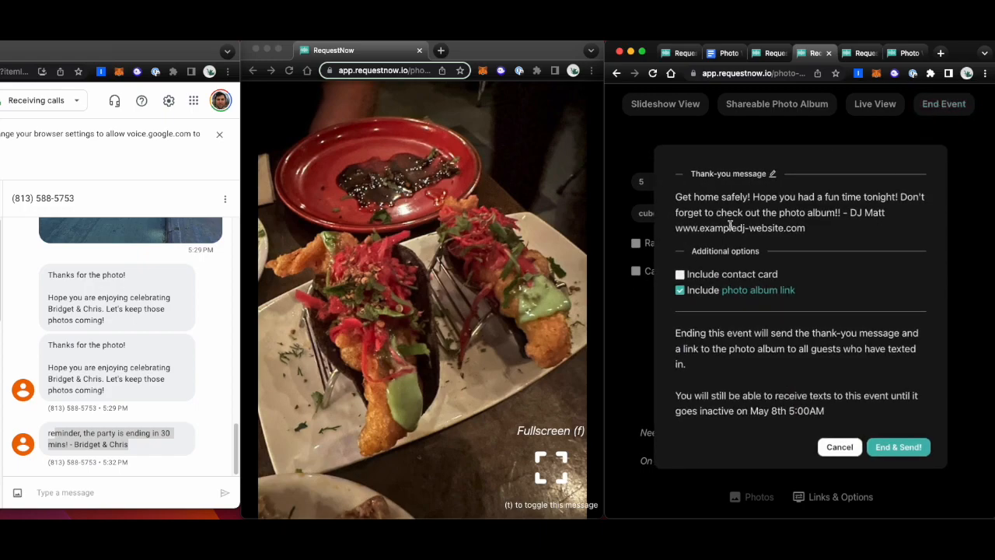
left_click_drag(683, 192, 897, 227)
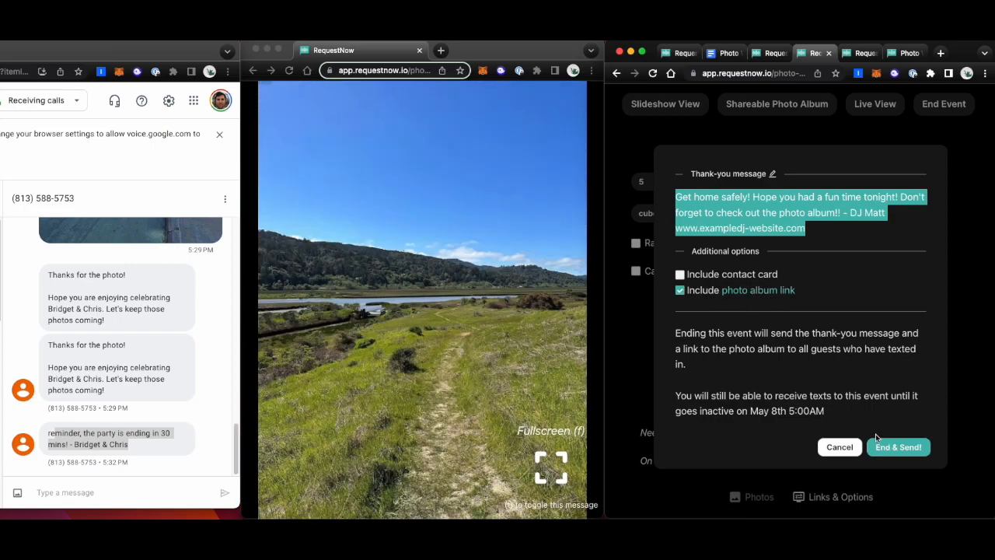
left_click(797, 379)
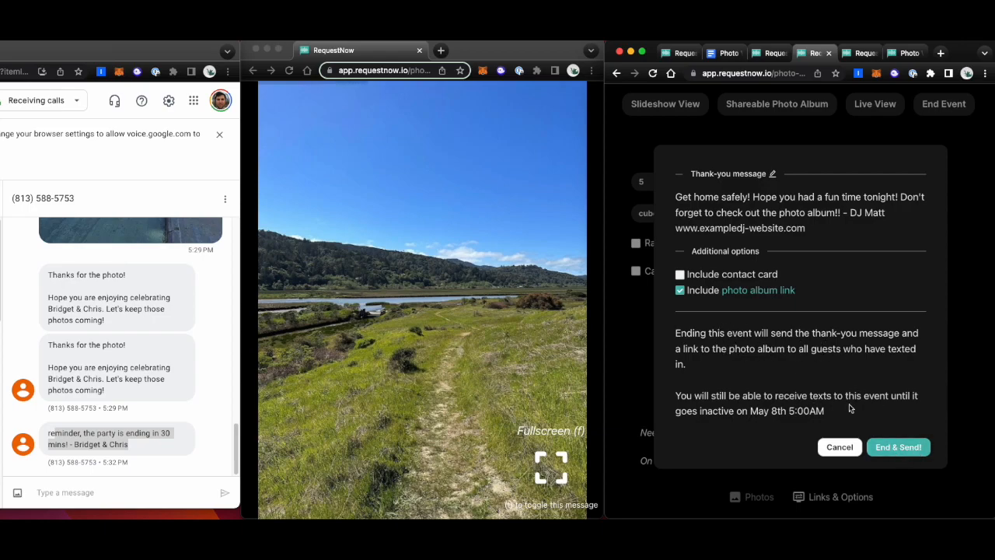
left_click(892, 448)
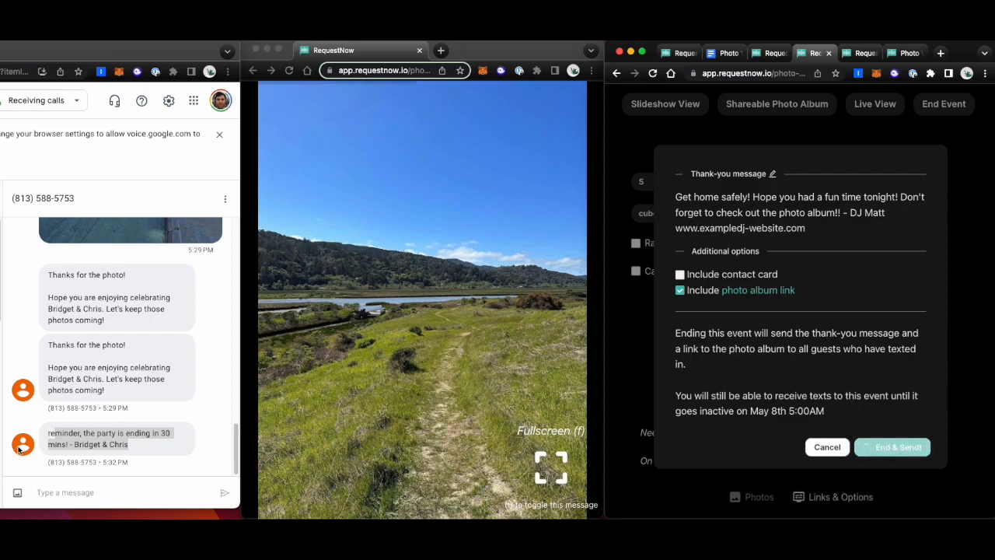
Step: Read the thank-you message in the text conversation and open the texted photo album link
left_click(143, 458)
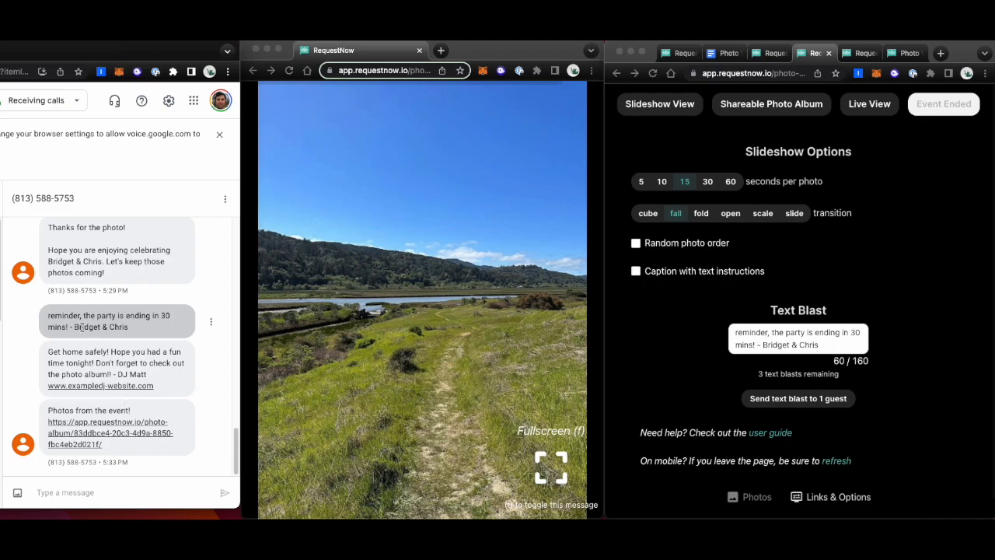
left_click_drag(45, 354, 154, 390)
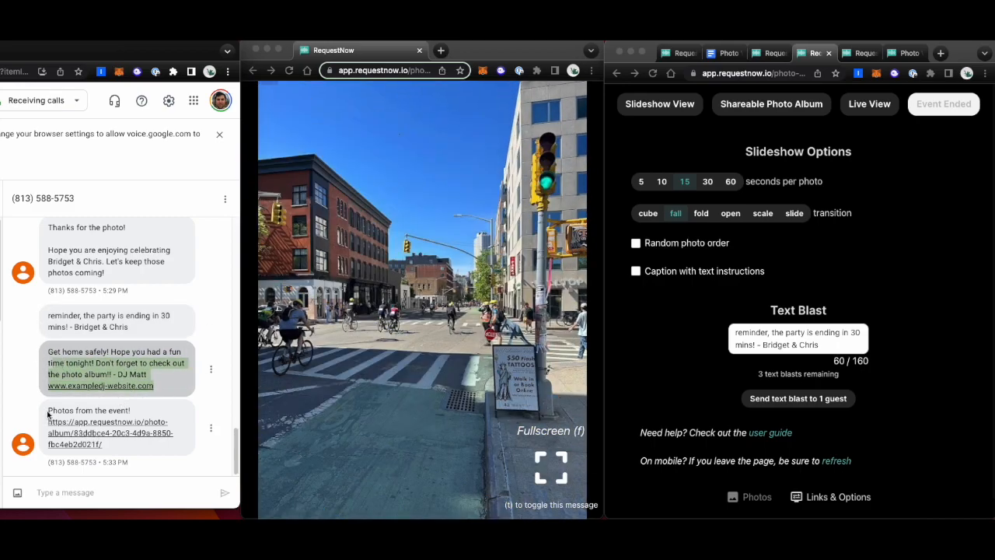
left_click(103, 428)
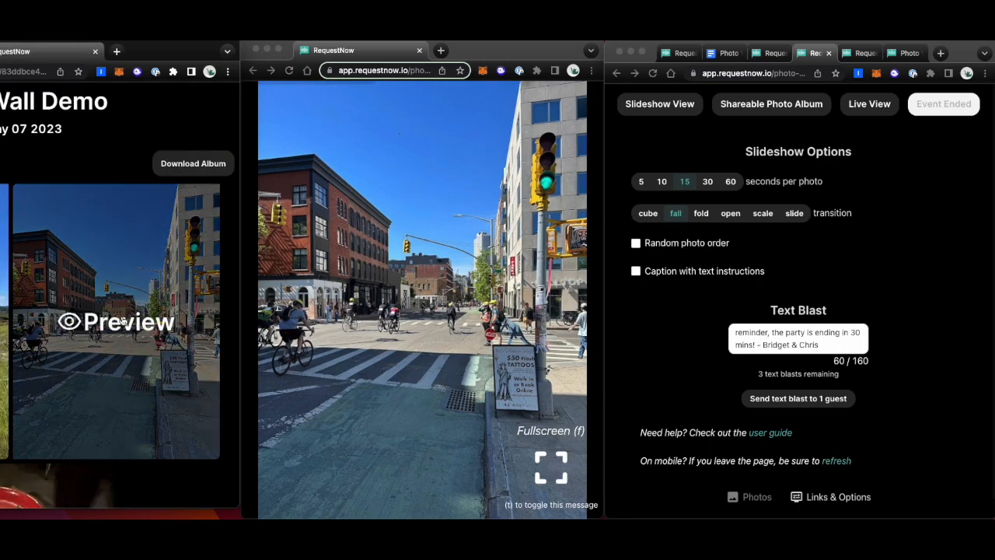
Step: Bring the guest's album window fully into view, look through all its photos, and enlarge the window slightly
left_click_drag(159, 49, 368, 49)
scroll(233, 350, "down", 5)
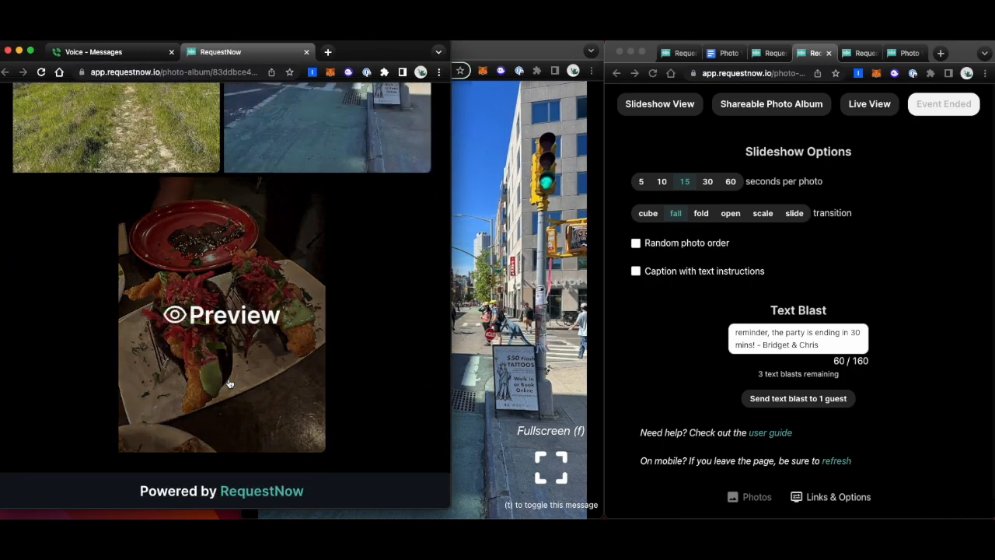
scroll(229, 383, "up", 5)
left_click_drag(387, 50, 394, 51)
left_click_drag(453, 506, 477, 516)
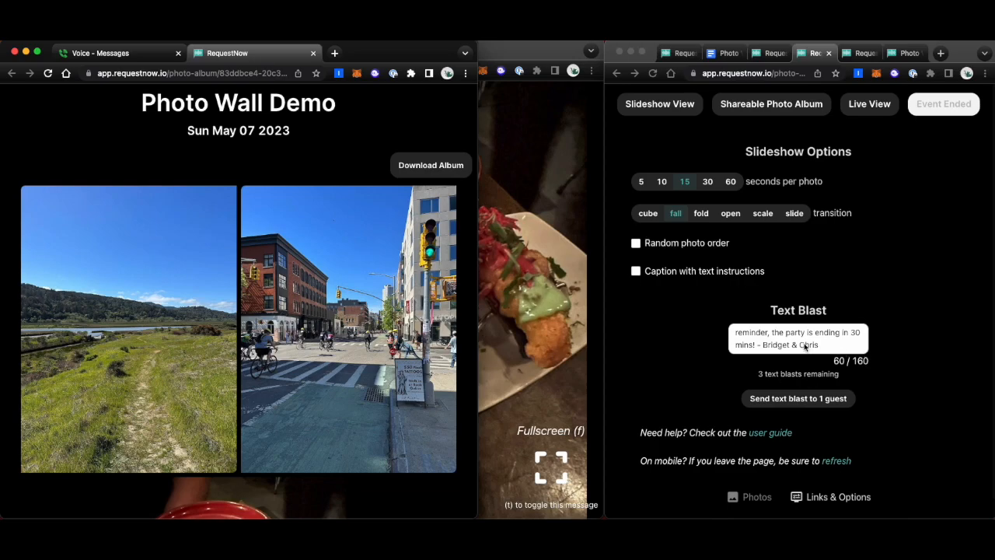
Step: Open the user guide from the event options, widen its window, and look through the Photo Wall explanation
left_click(802, 445)
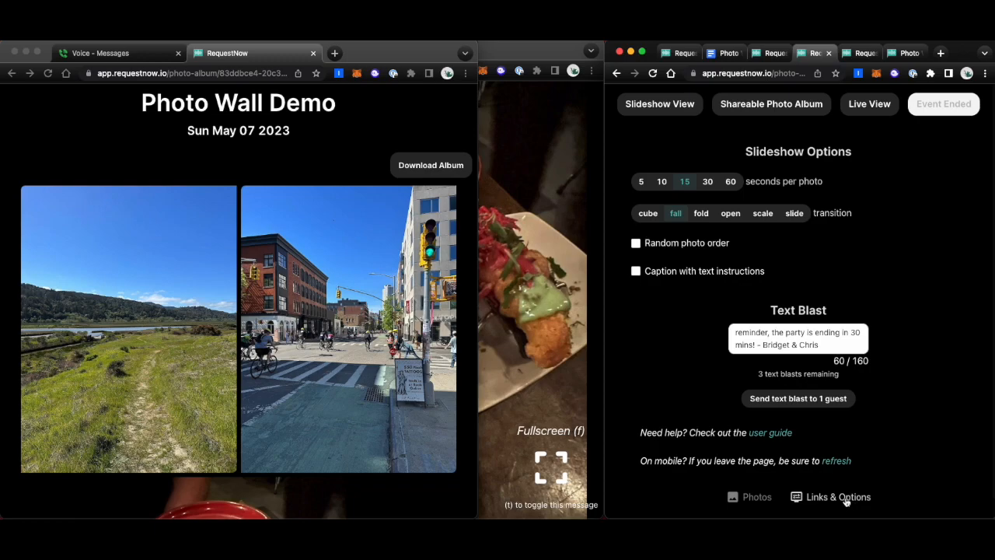
left_click(772, 433)
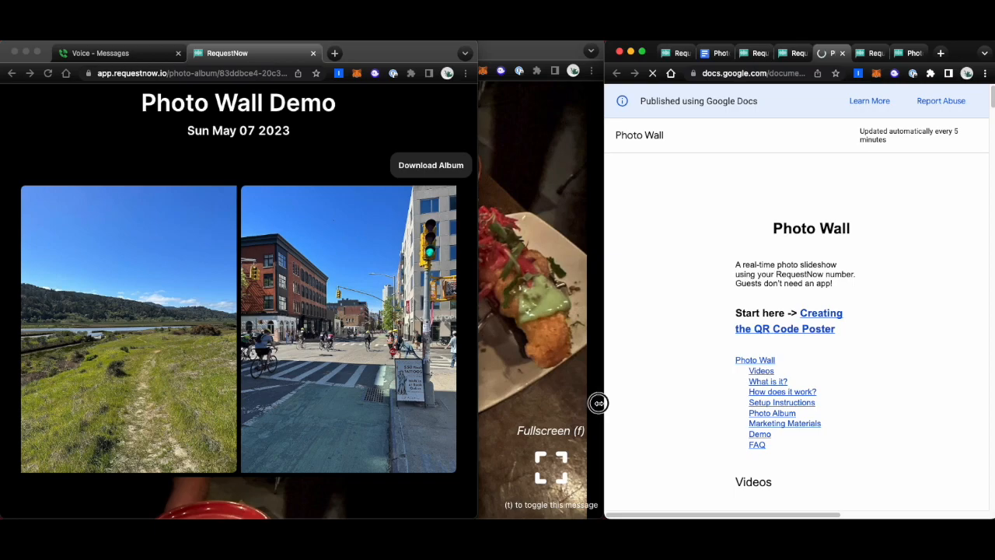
left_click_drag(597, 401, 226, 404)
scroll(489, 362, "down", 10)
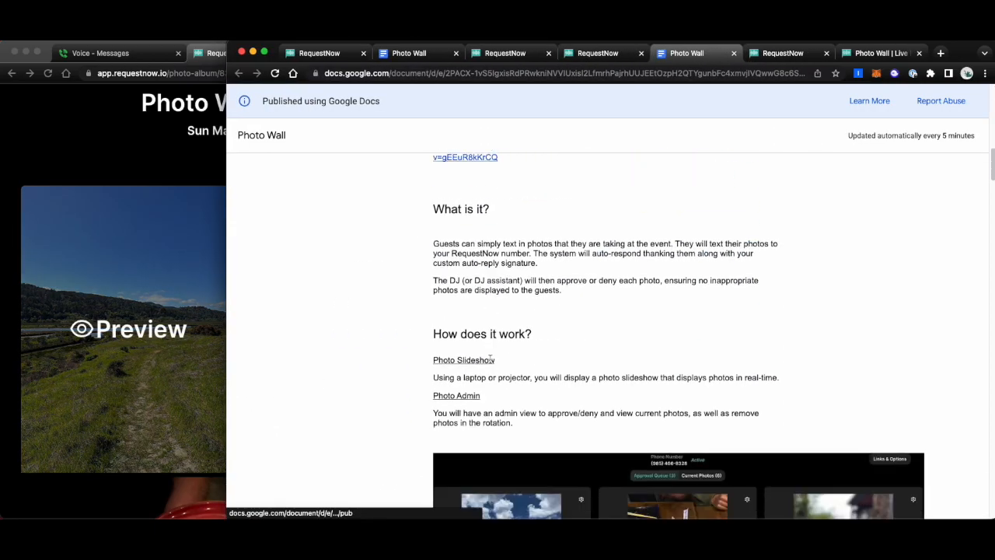